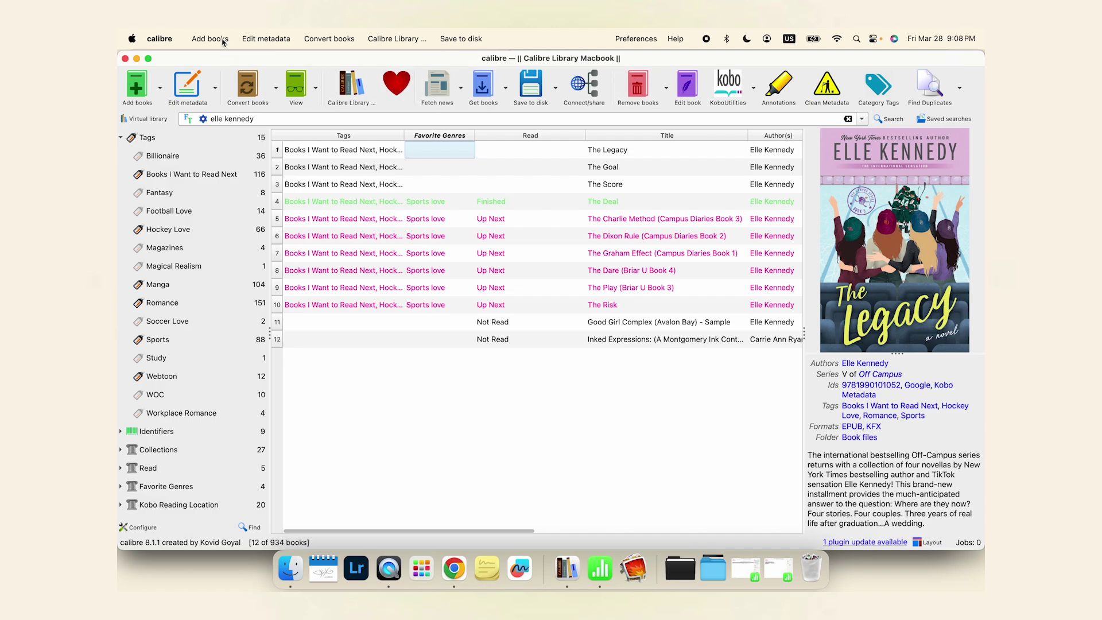
Step: Open the Plugins preferences and search the plugin list for "kobo utilities"
click(160, 39)
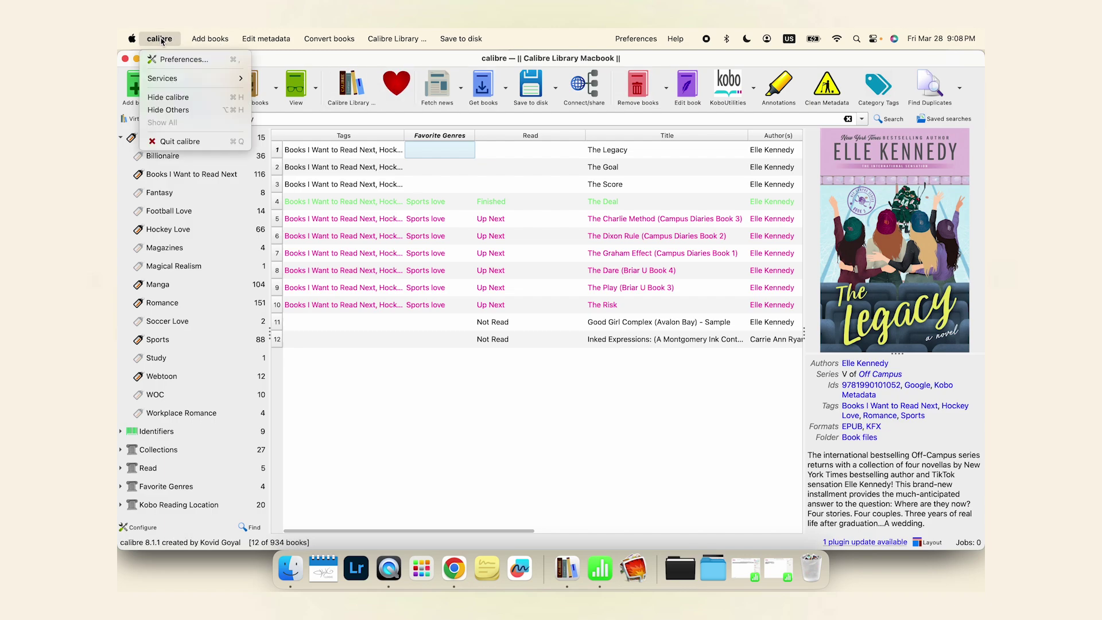
click(172, 57)
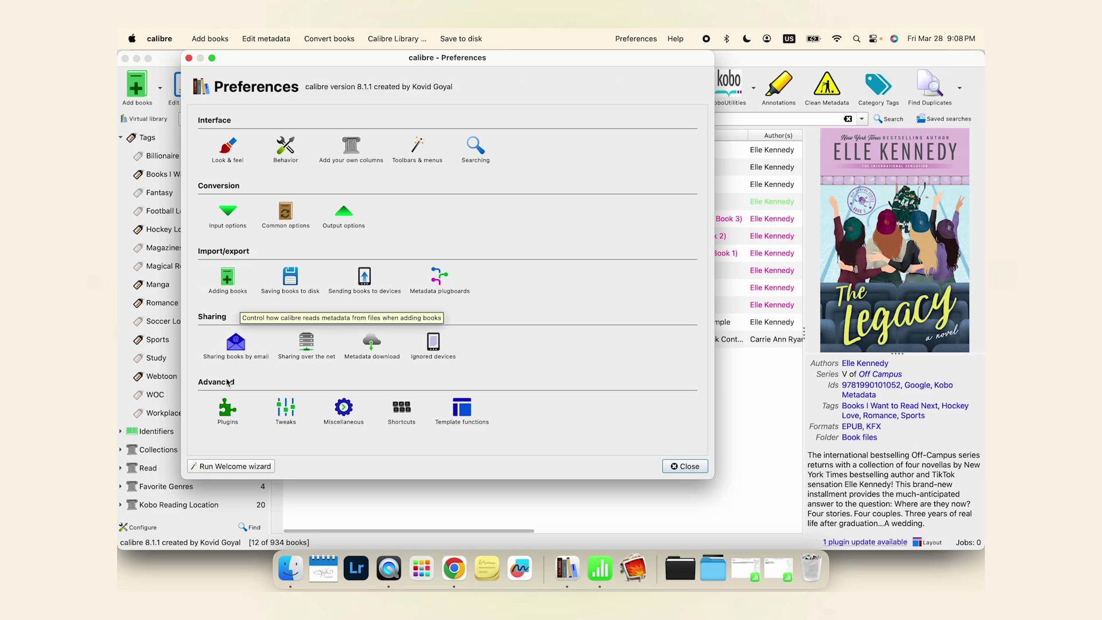
click(224, 418)
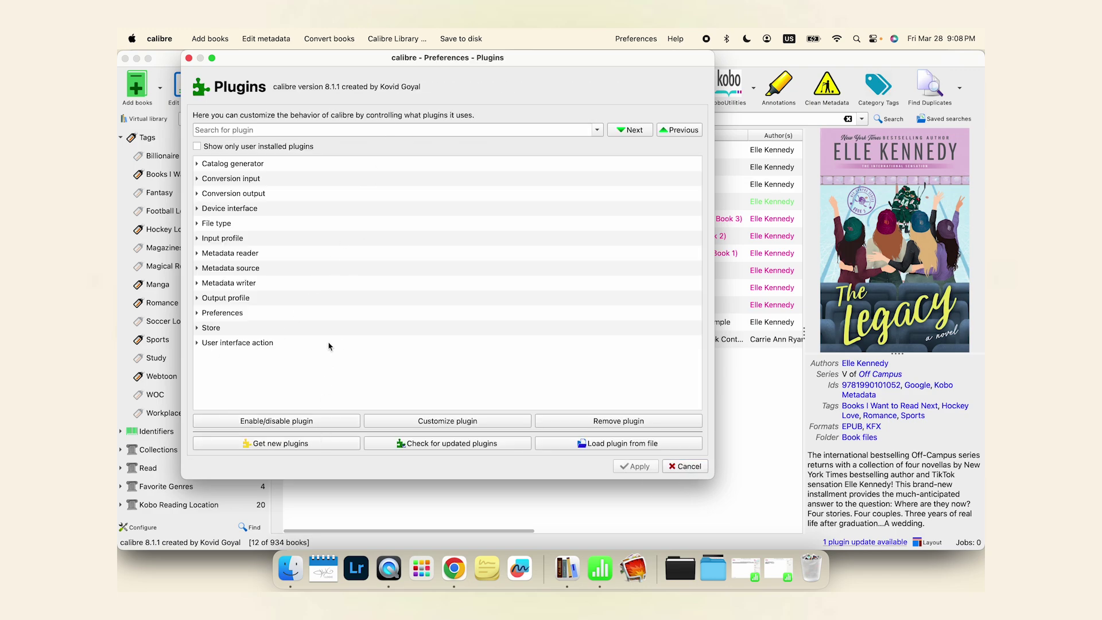
click(352, 130)
text(kobo utilities)
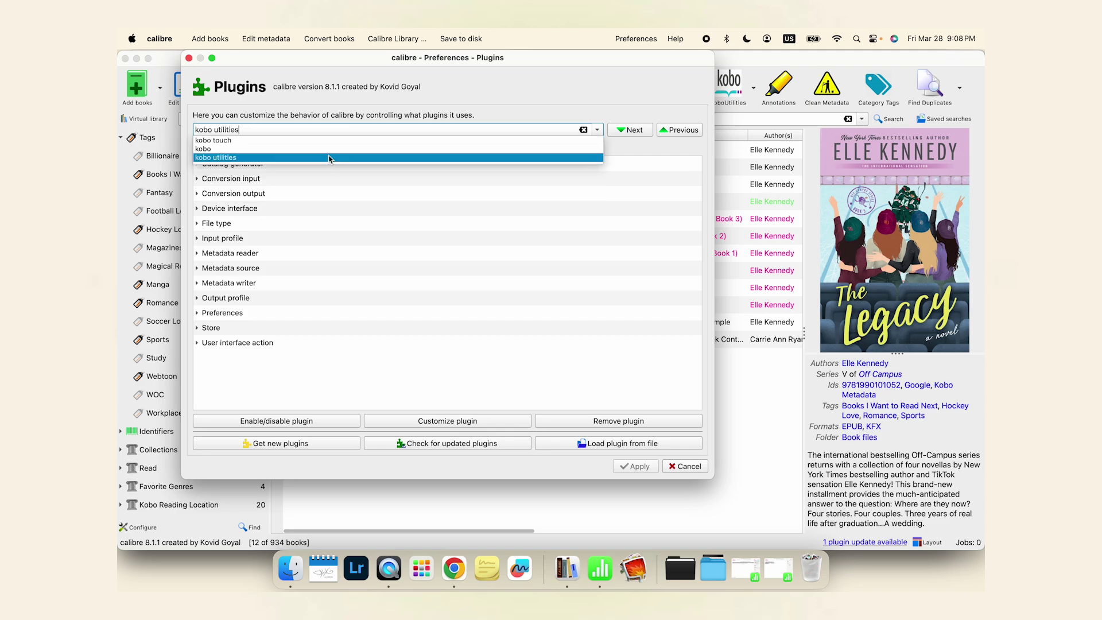
click(331, 159)
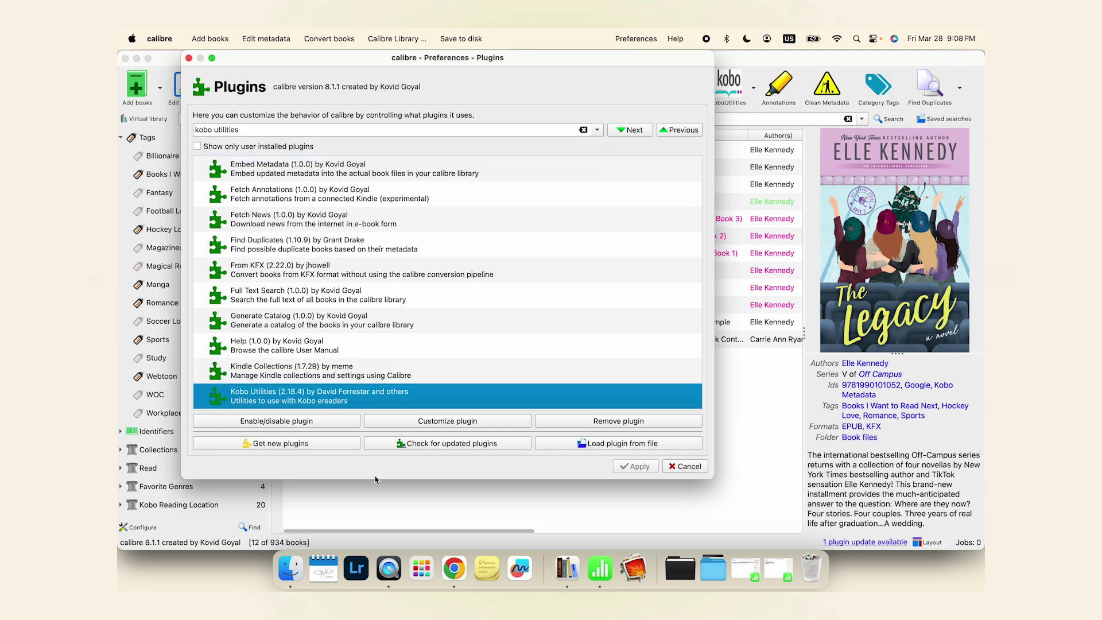
Step: Filter the not-installed user plugins by "kobo", clear the filter, and close the plugin list and preferences
click(310, 444)
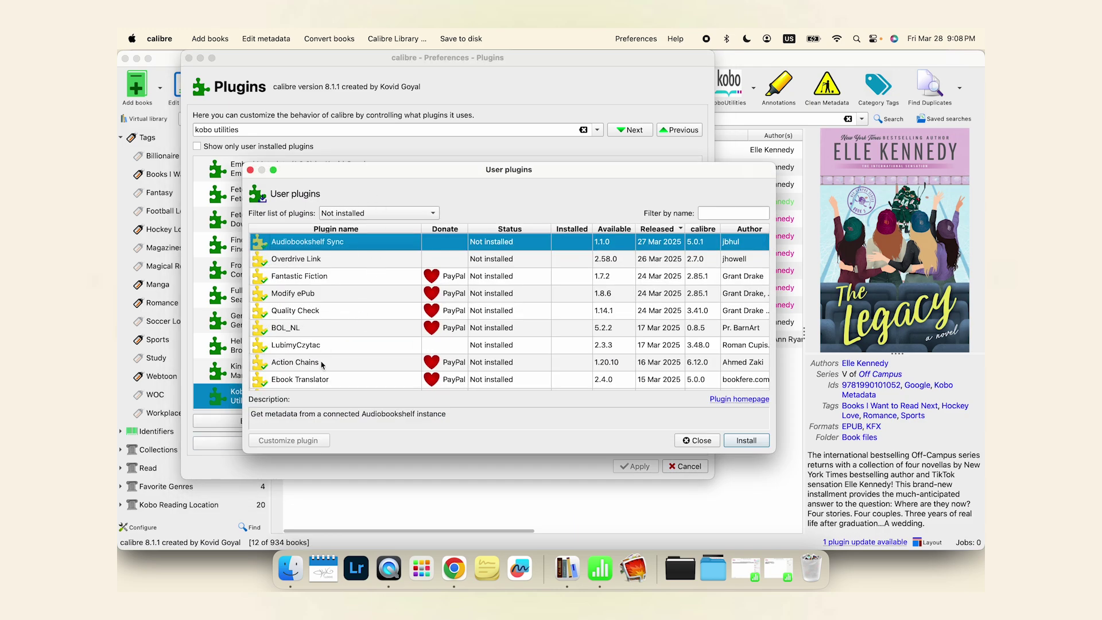
click(723, 212)
text(kobo)
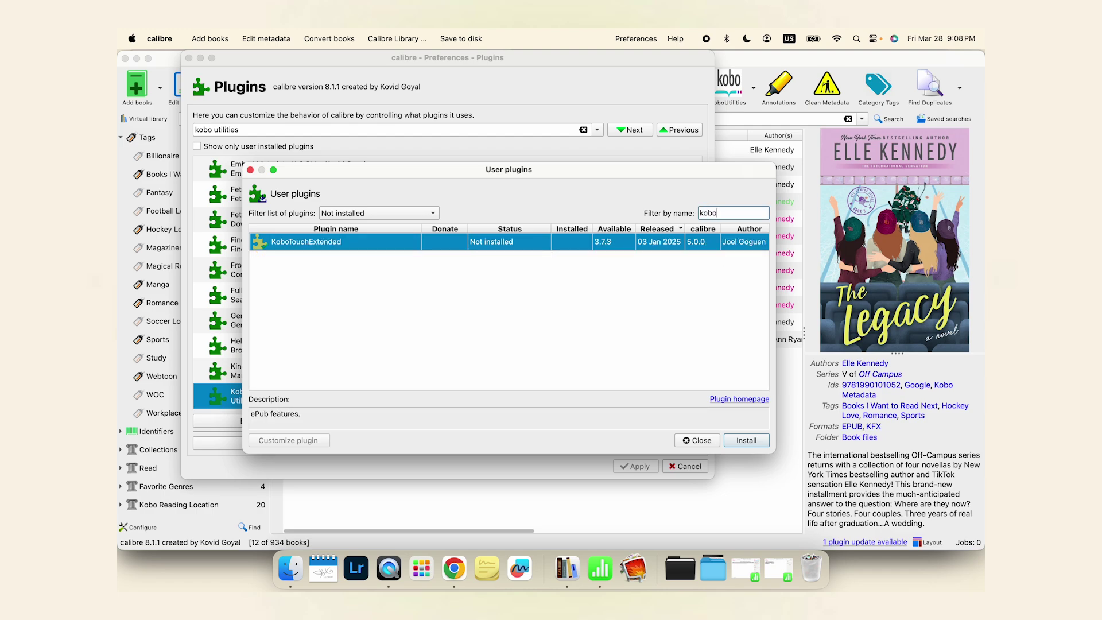
key(BackSpace)
key(BackSpace)
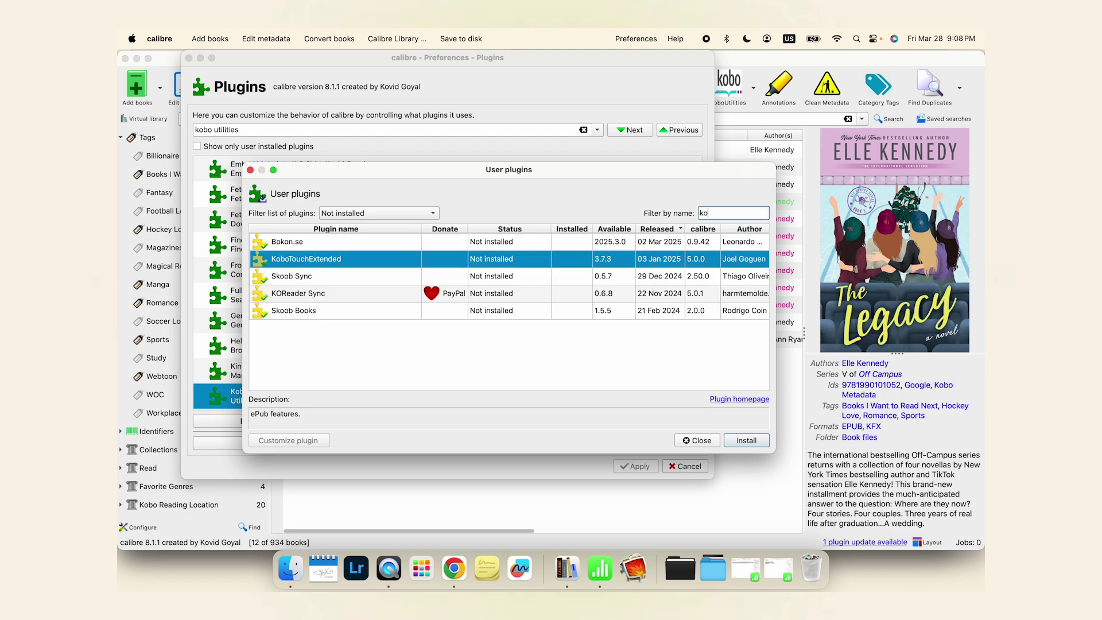
key(BackSpace)
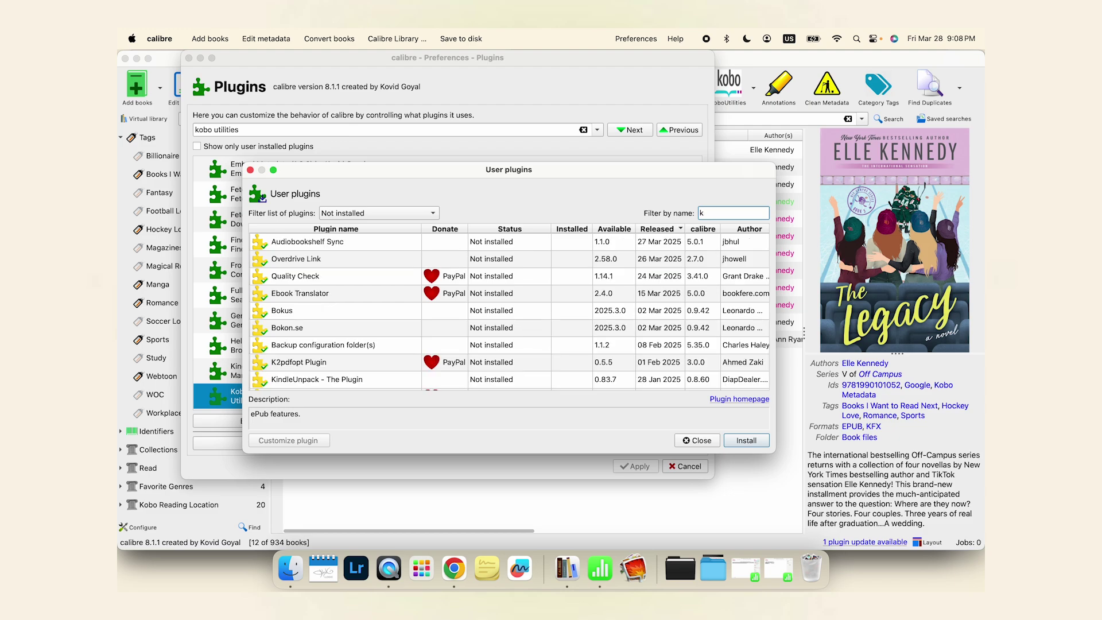
key(BackSpace)
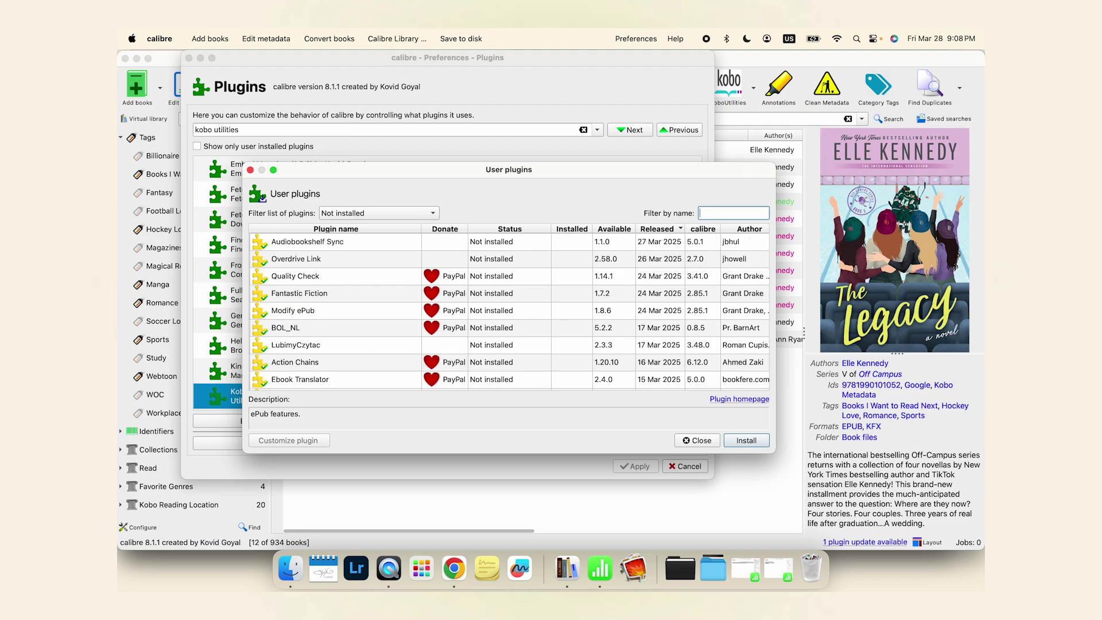
click(696, 441)
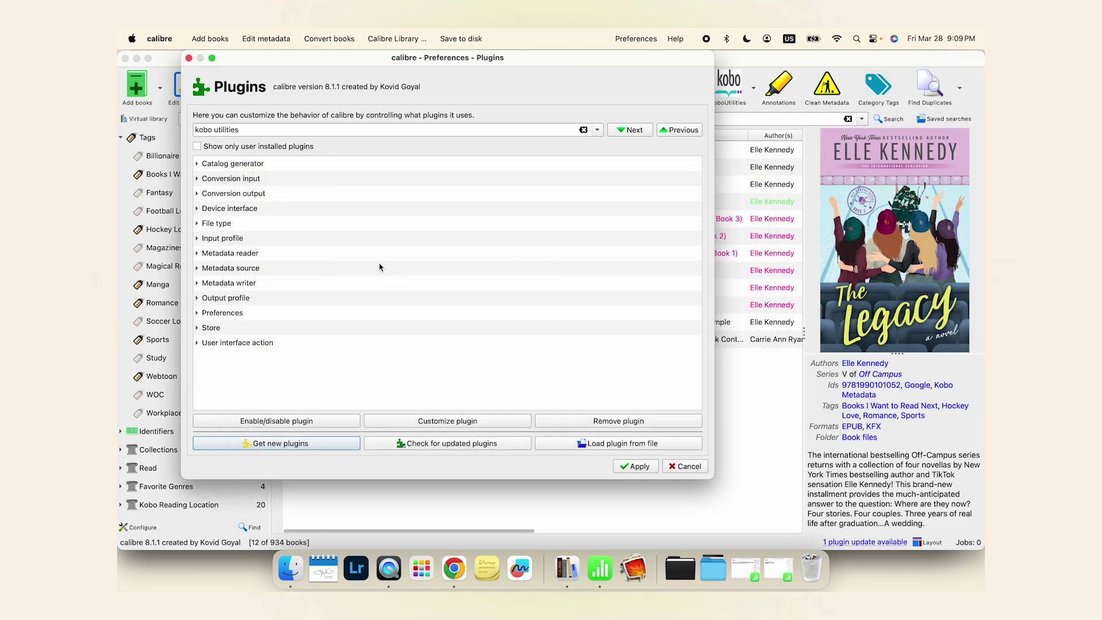
click(685, 470)
click(676, 471)
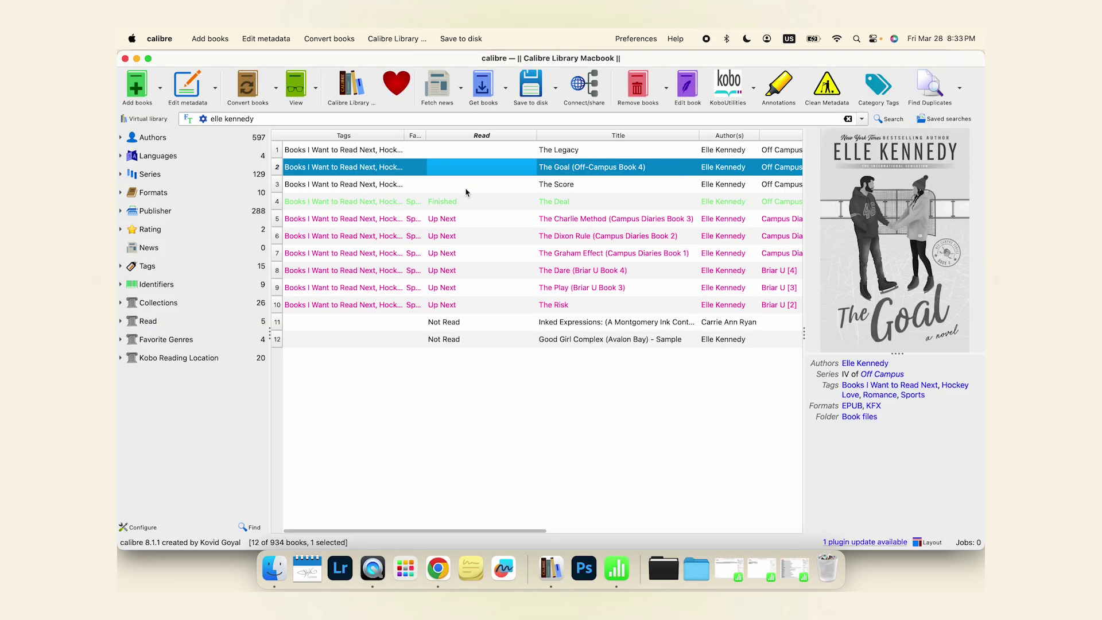
Step: Download metadata for The Goal (Off-Campus Book 4) from the 2016 The Goal result, using the 1466x2200 Google Images cover
click(187, 85)
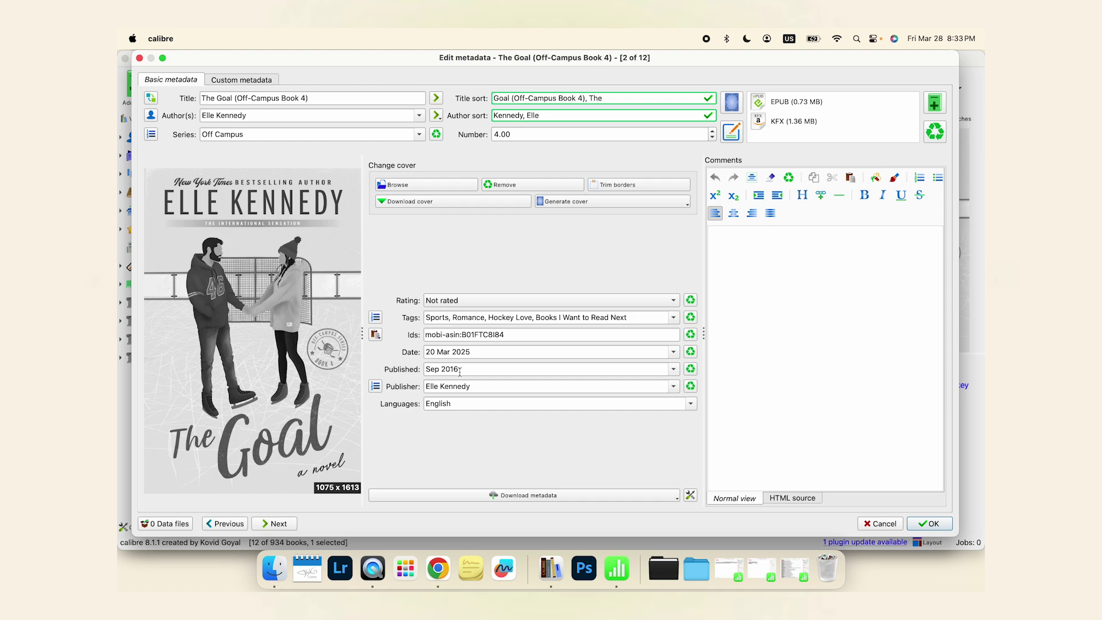
click(486, 496)
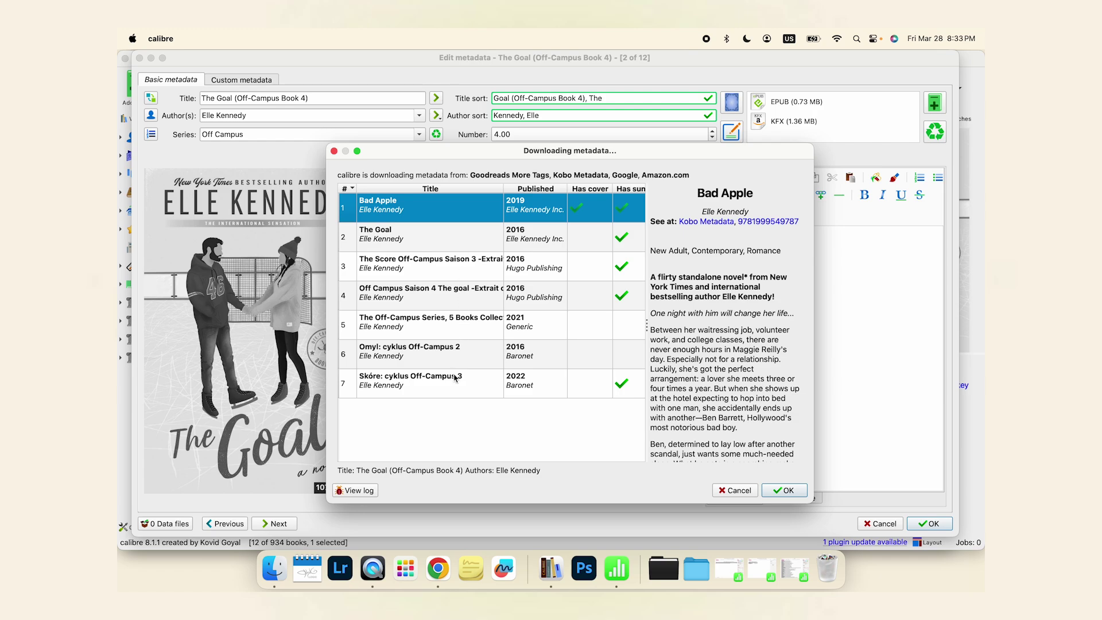
click(460, 241)
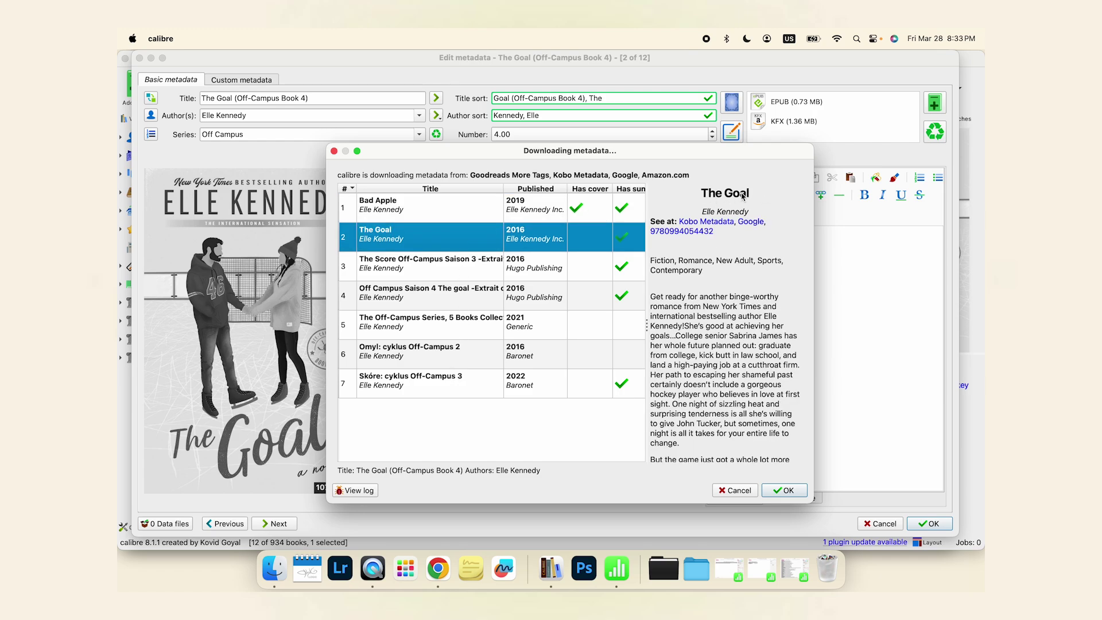
scroll(689, 391, down, 8)
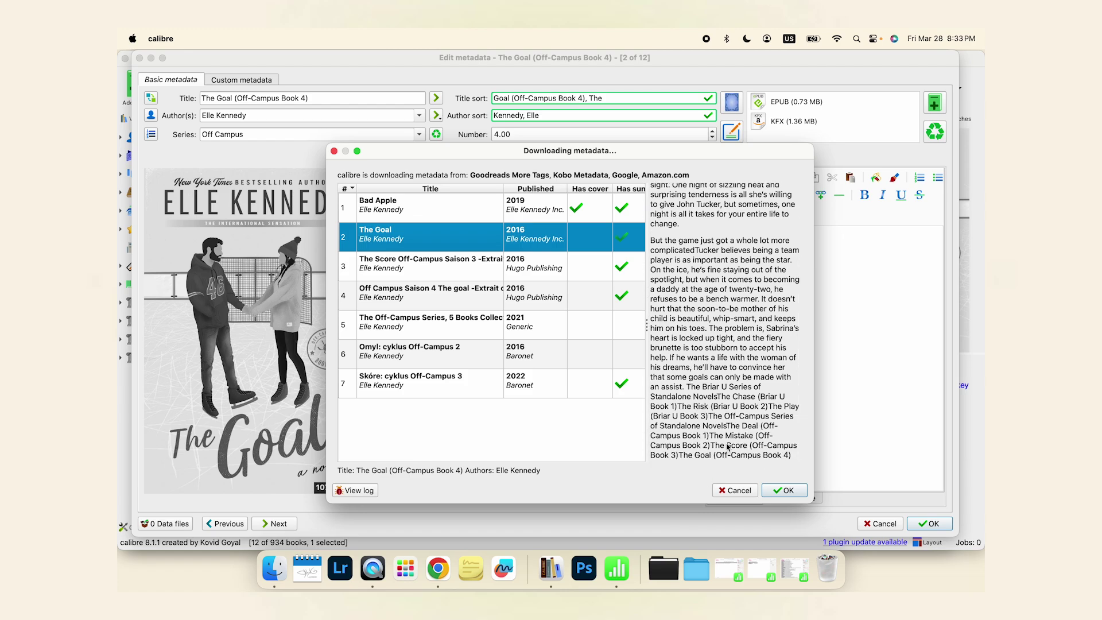
click(782, 491)
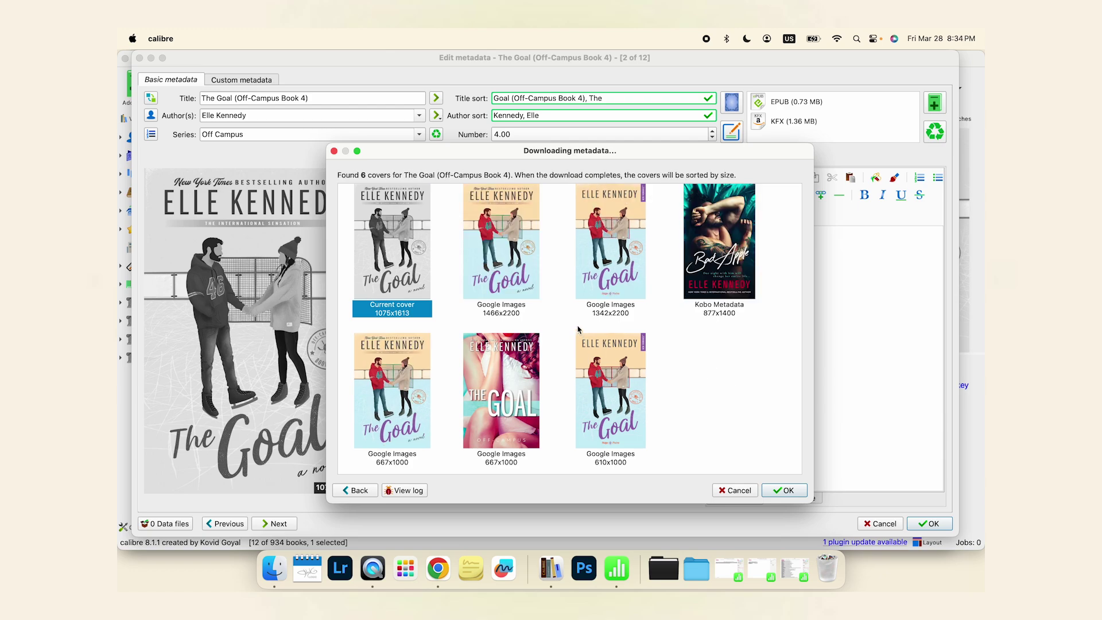
click(517, 259)
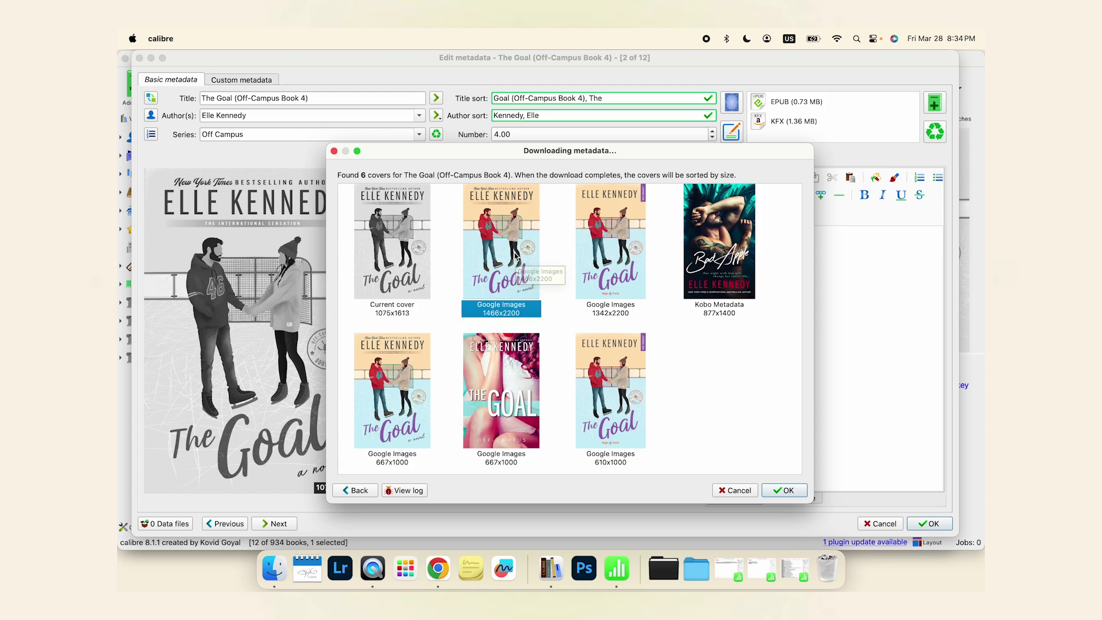
click(786, 491)
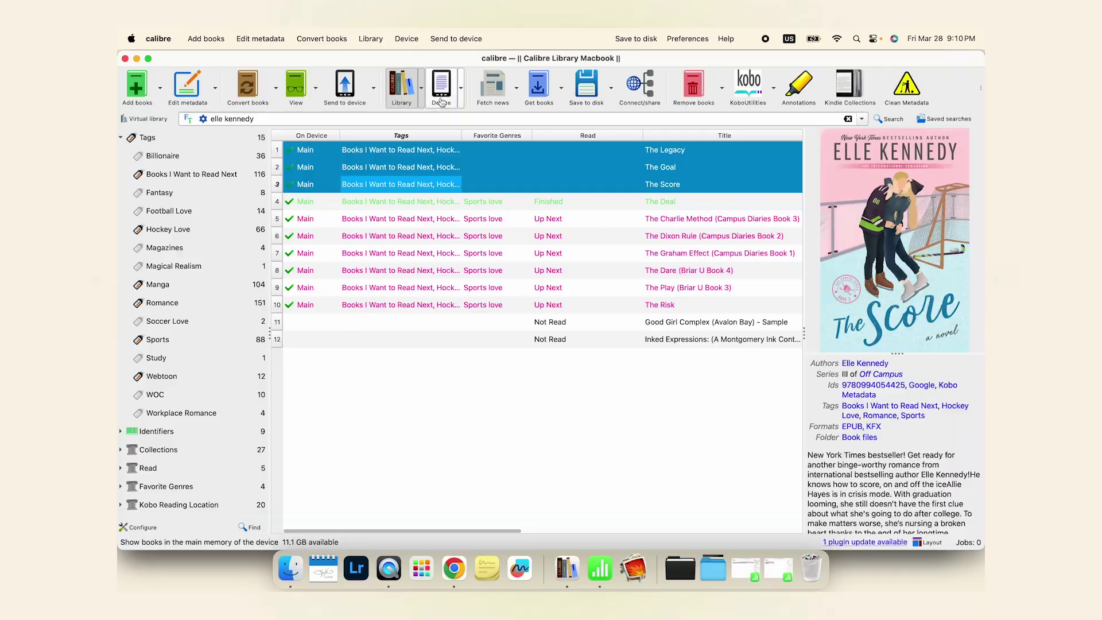
Step: Review the covers of the books stored on the Kobo, including The Goal, The Legacy and The Score
click(441, 101)
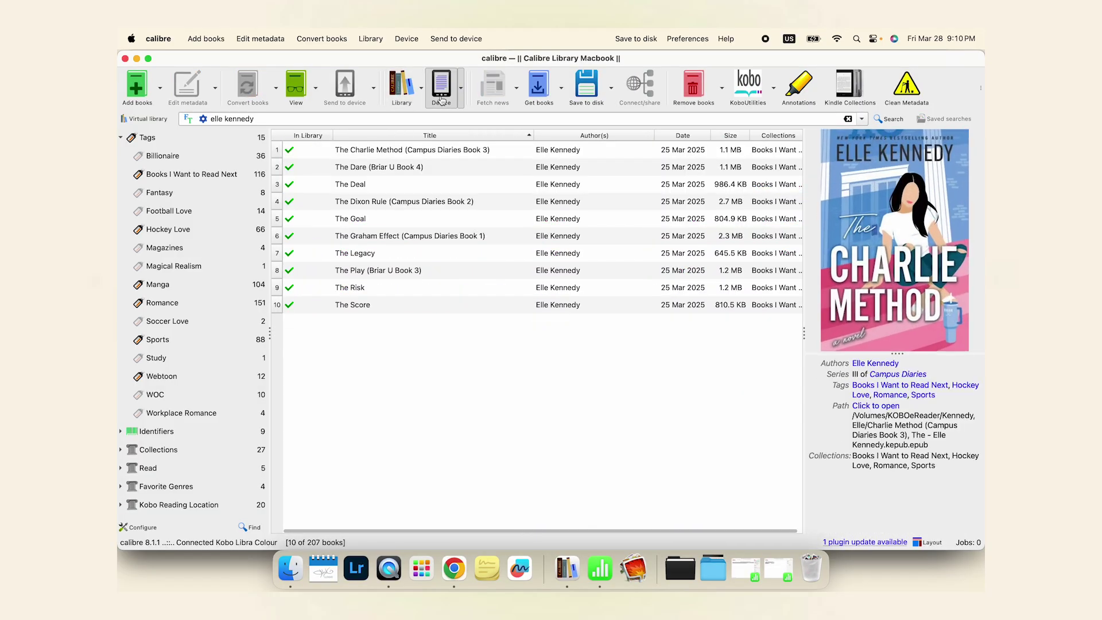
click(422, 153)
key(Down)
key(Down)
key(Down)
key(Down)
key(Down)
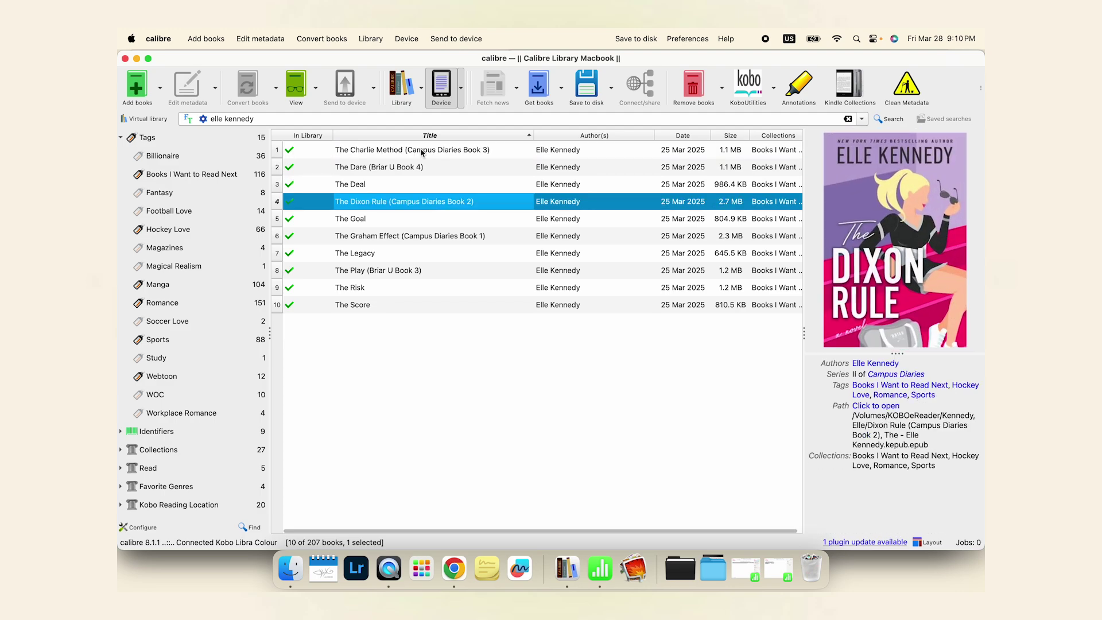
key(Up)
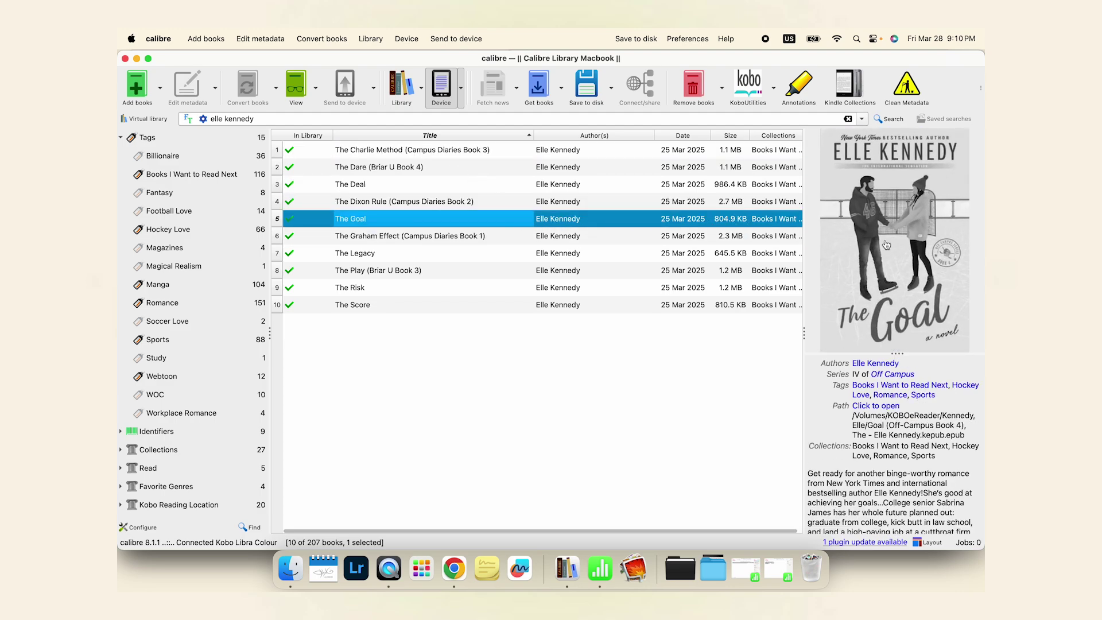
click(415, 254)
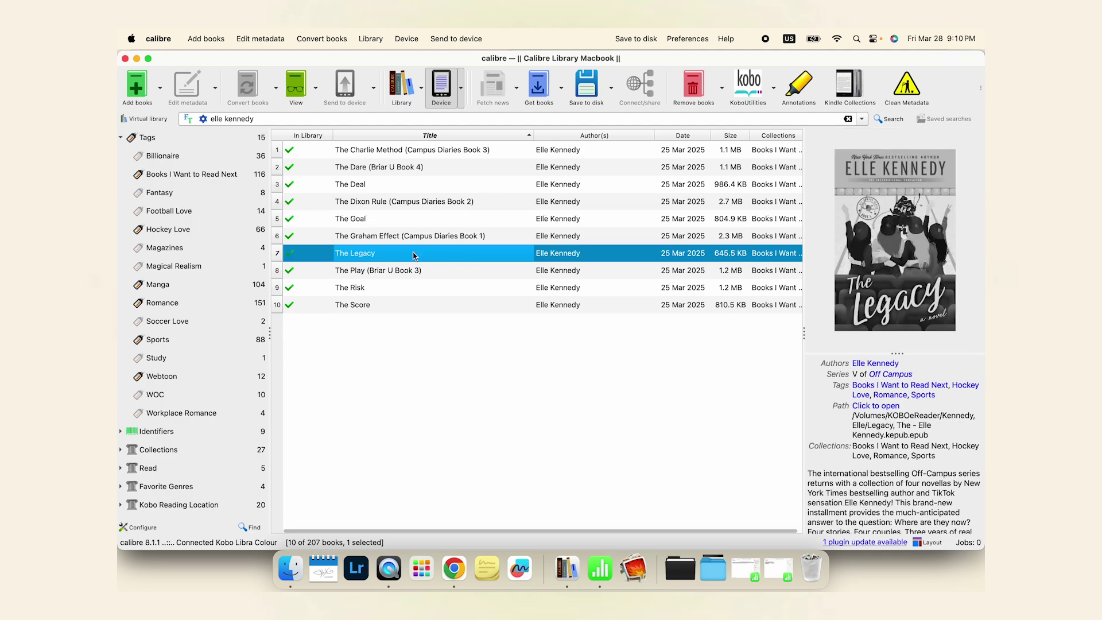
key(Down)
key(Down)
key(Down)
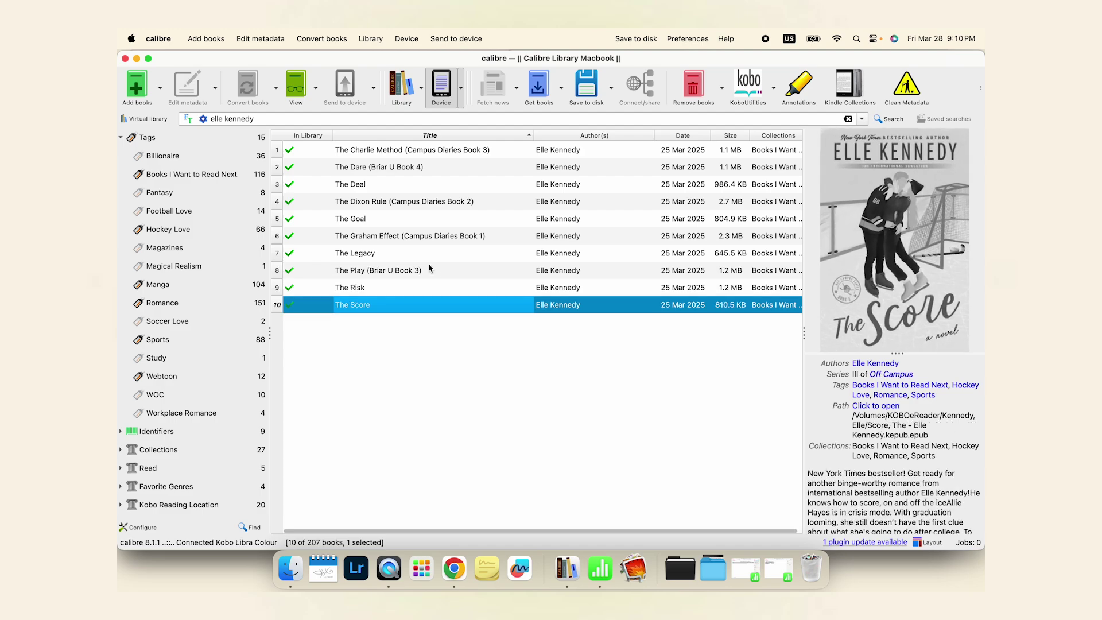
Step: Upload the library covers of The Legacy, The Goal and The Score to the device with Kobo Utilities, keeping the preset cover options
click(398, 92)
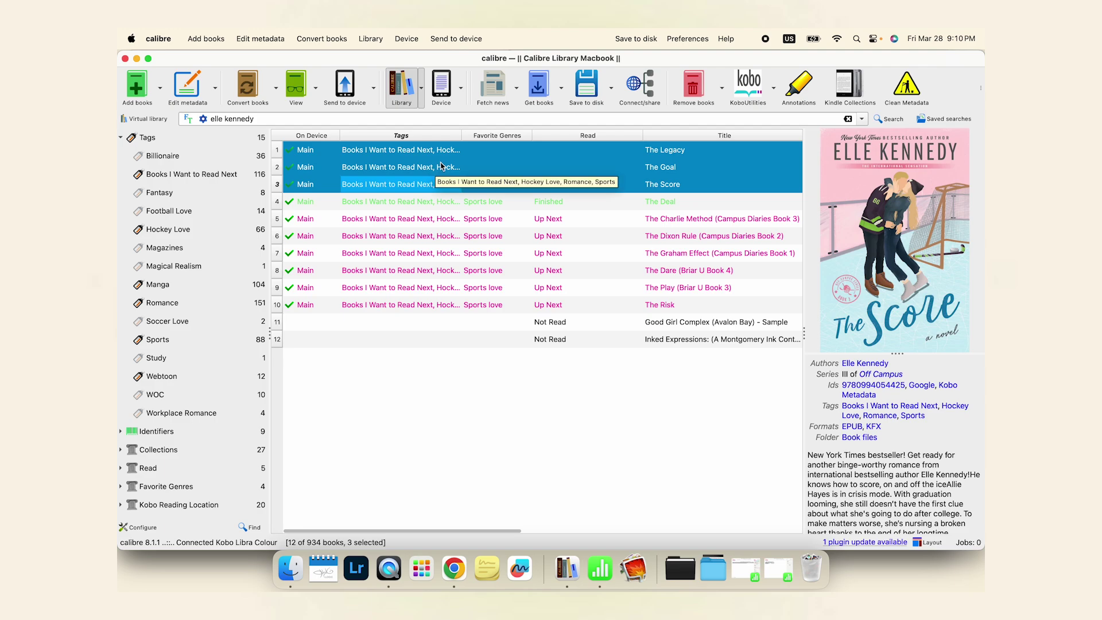
click(774, 90)
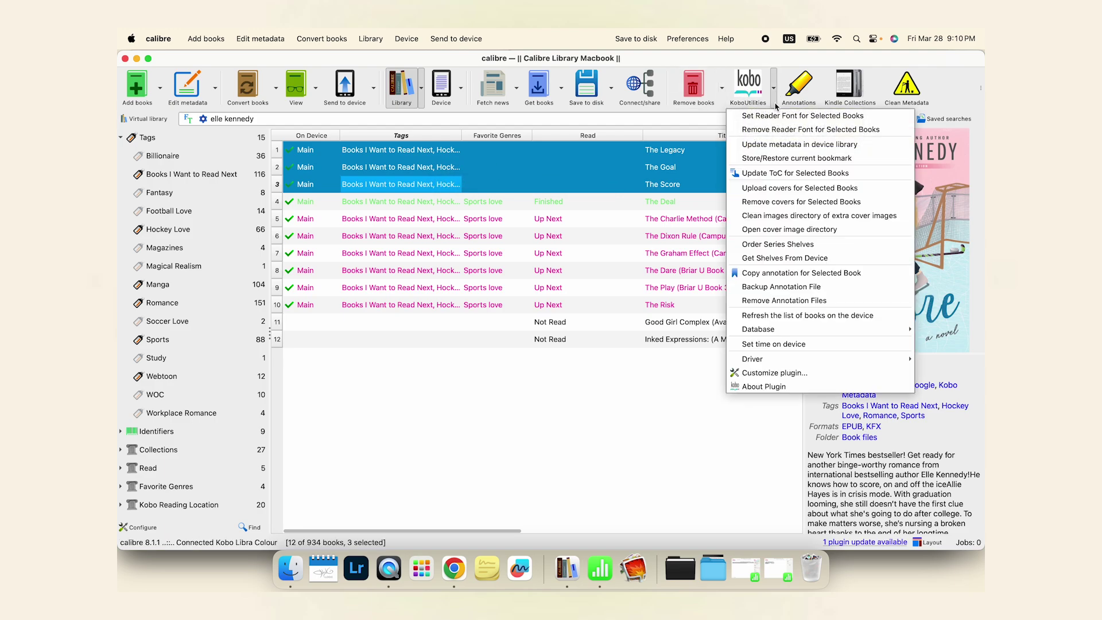
click(779, 189)
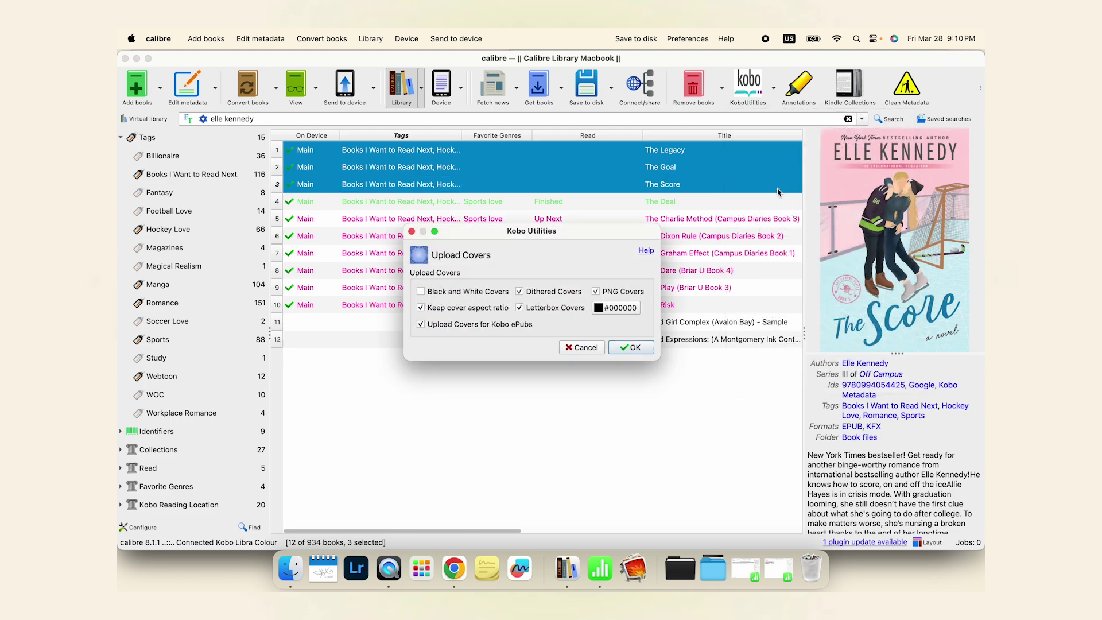
click(631, 348)
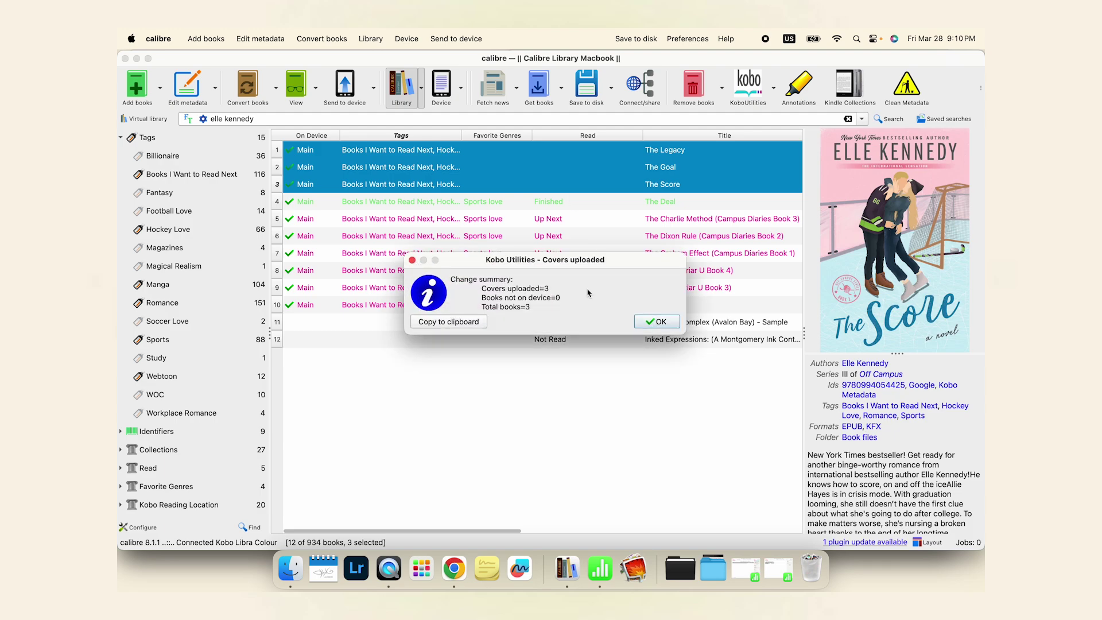
click(655, 322)
Step: Recheck the on-device covers of The Deal, The Goal and The Legacy after the upload
click(443, 92)
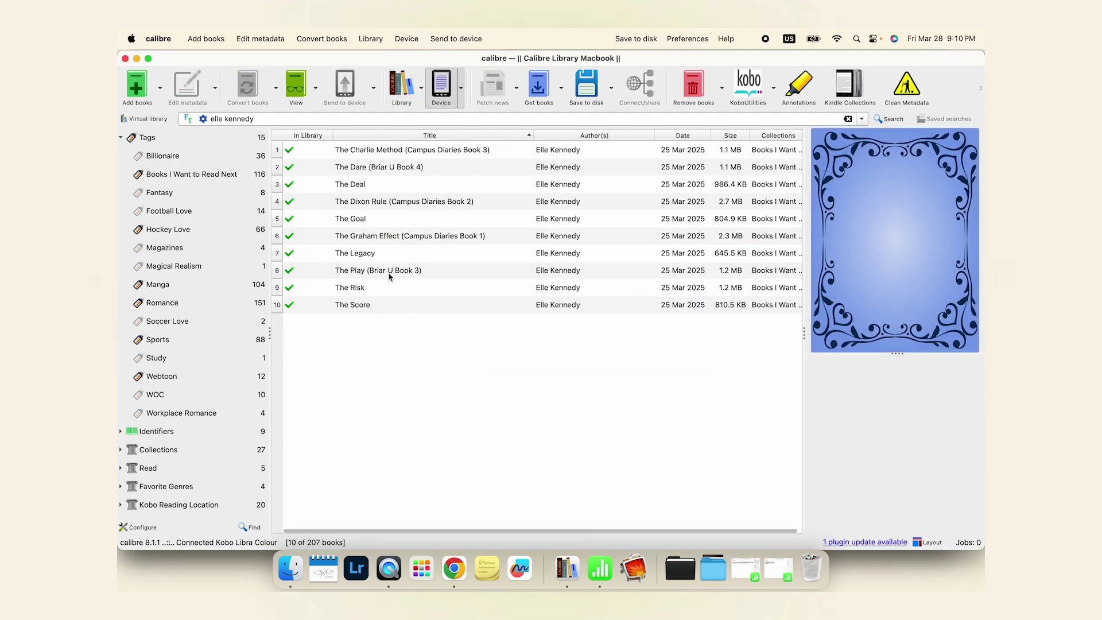
click(379, 188)
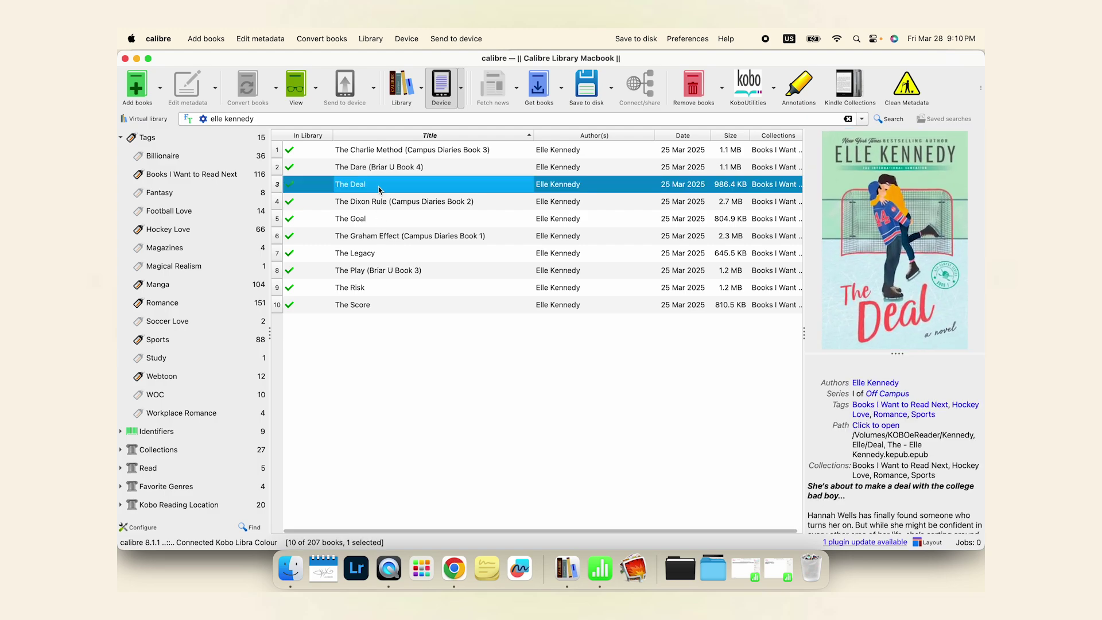
key(Down)
key(Down)
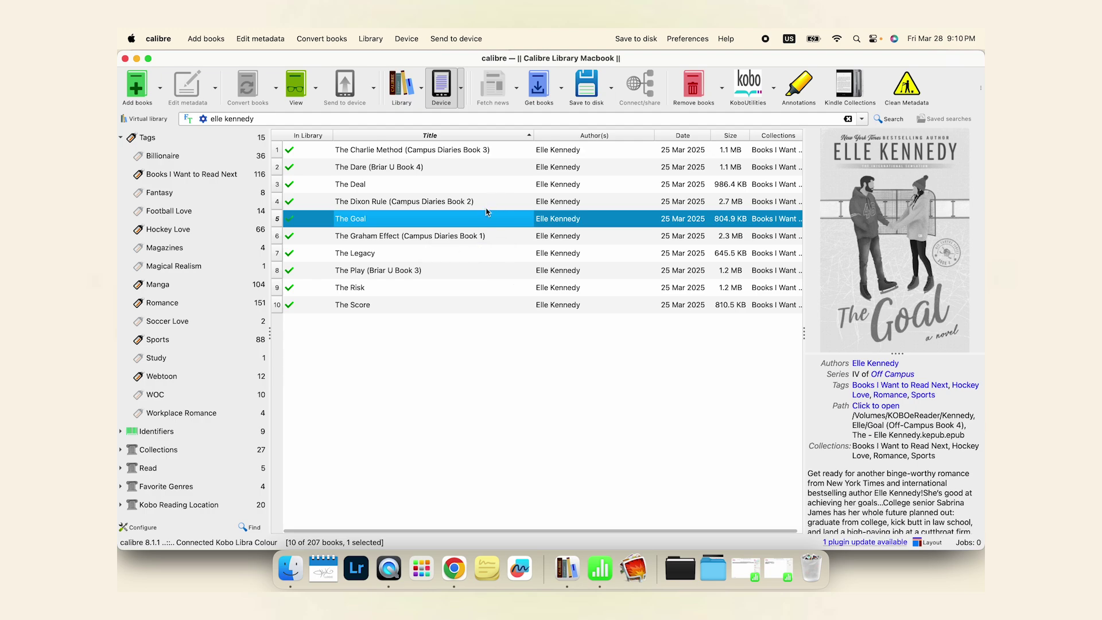
click(446, 256)
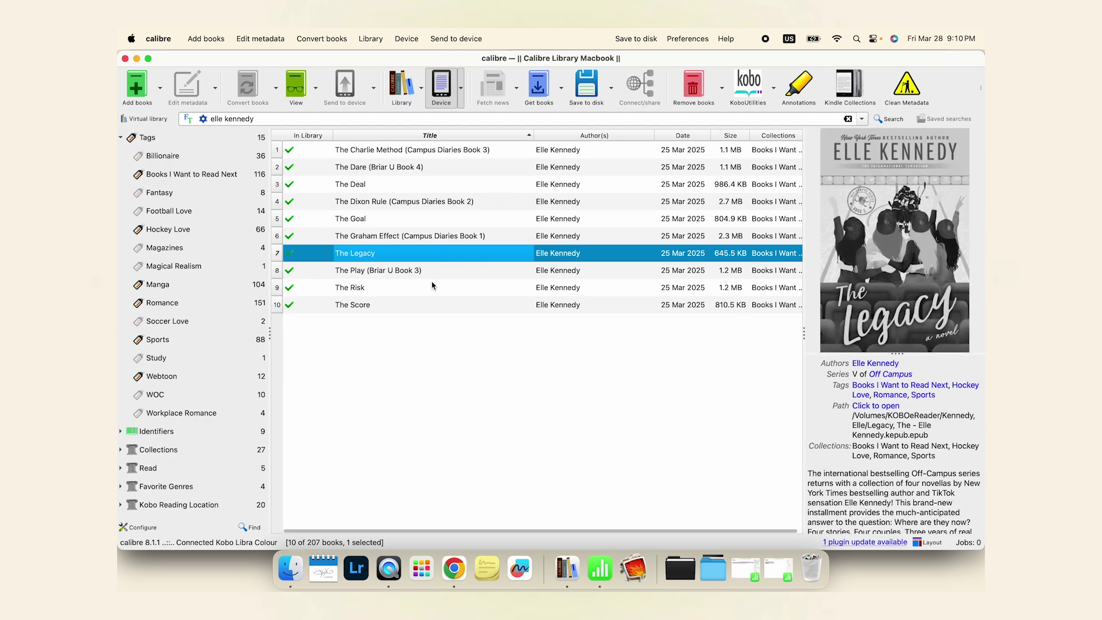
click(434, 287)
click(434, 271)
click(434, 254)
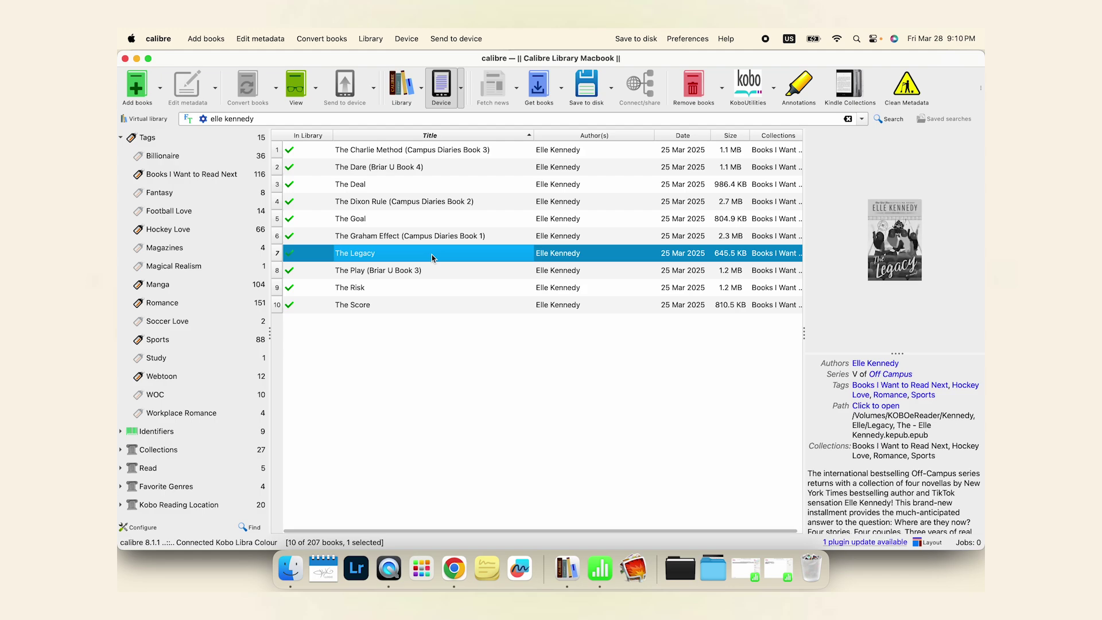
Step: Delete The Goal, The Legacy and The Score from the Kobo, confirming the removal
click(363, 218)
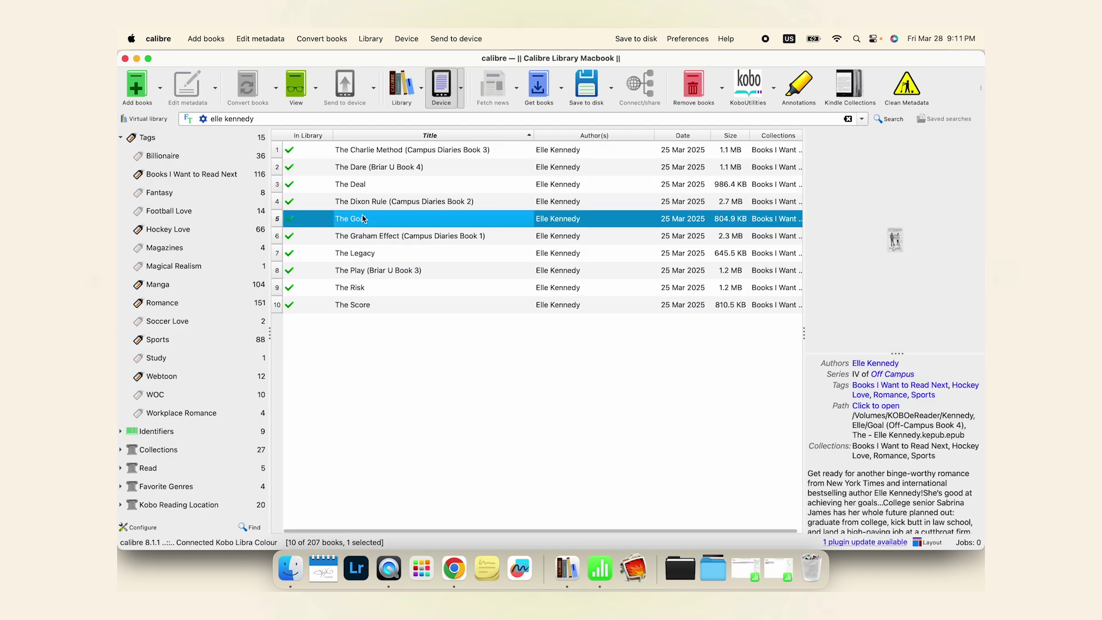
super+click(362, 255)
super+click(363, 306)
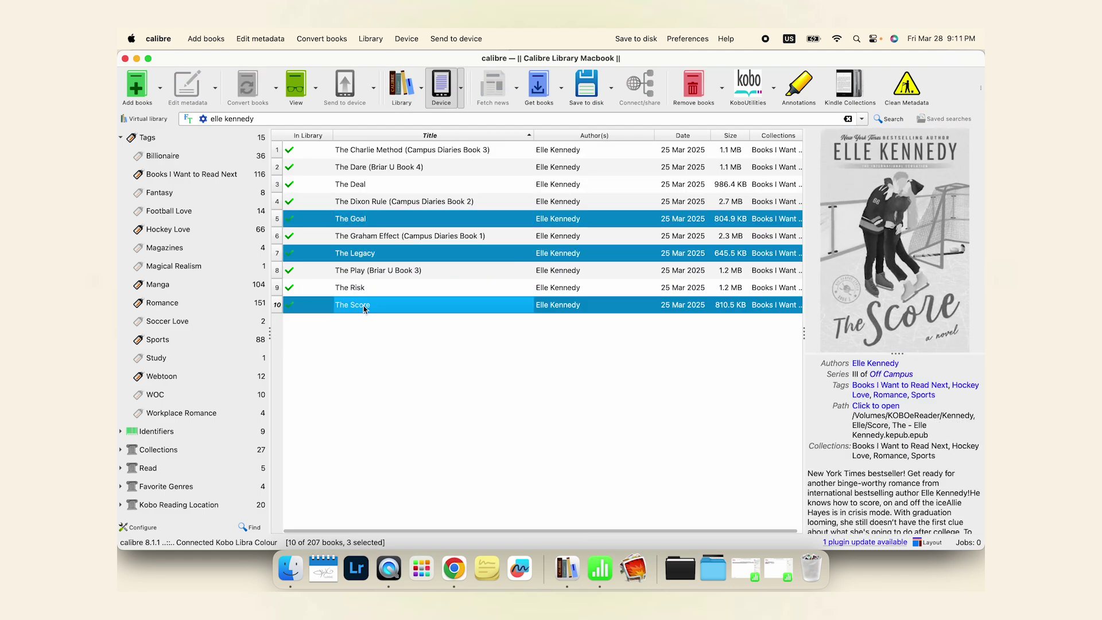
right_click(363, 308)
mouse_move(465, 342)
click(532, 344)
click(630, 331)
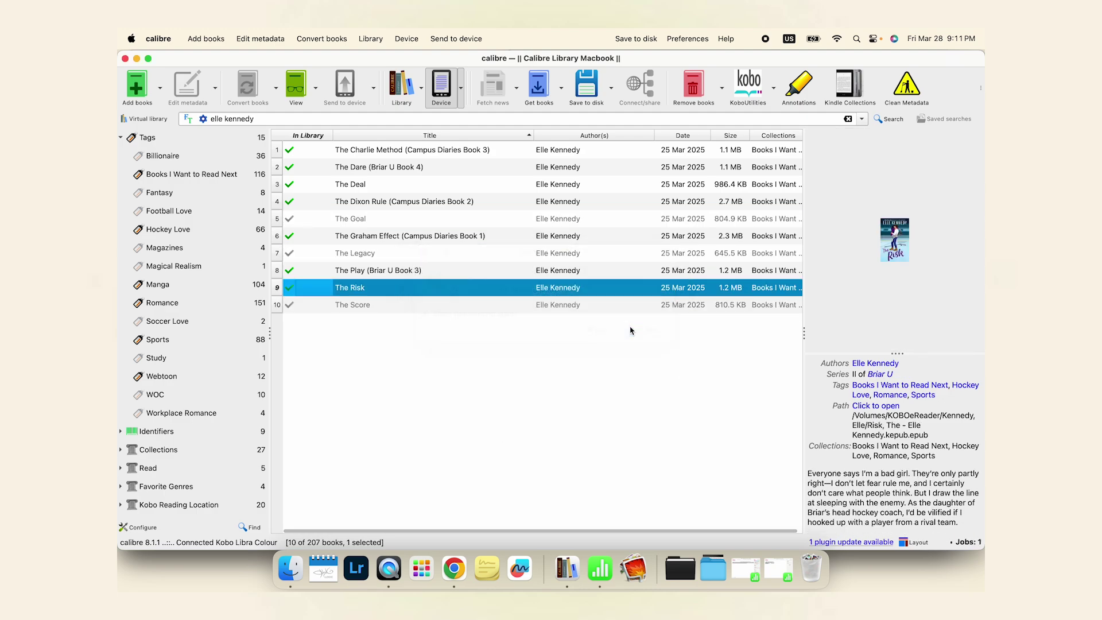
Step: Try to upload the library covers of The Legacy, The Goal and The Score with Kobo Utilities, keeping the preset cover options
click(401, 91)
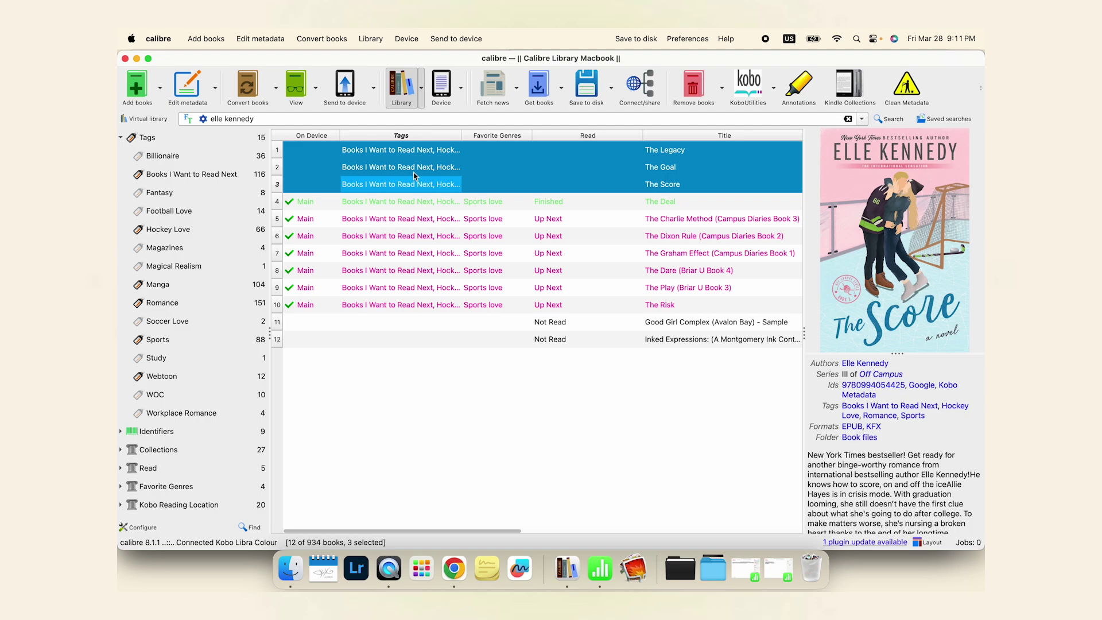
right_click(410, 169)
click(409, 209)
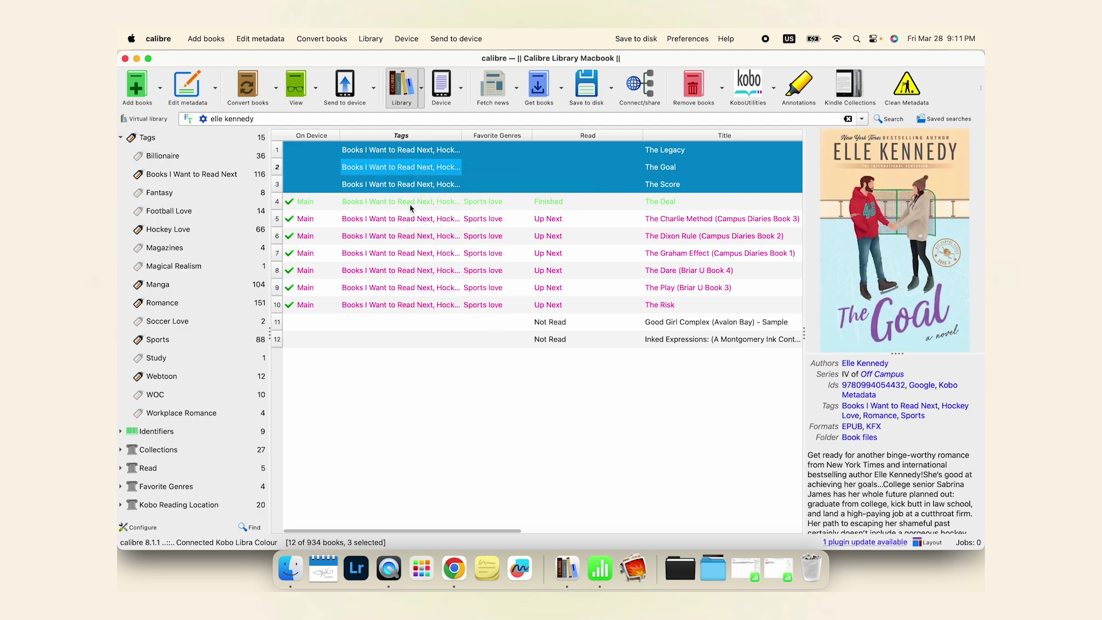
click(773, 88)
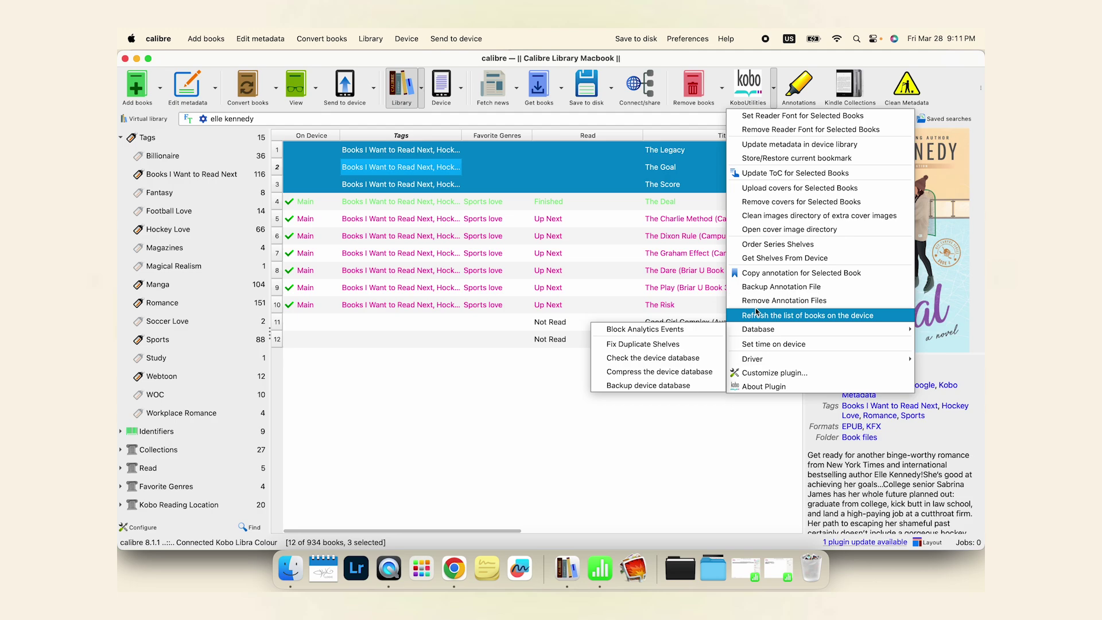
click(772, 190)
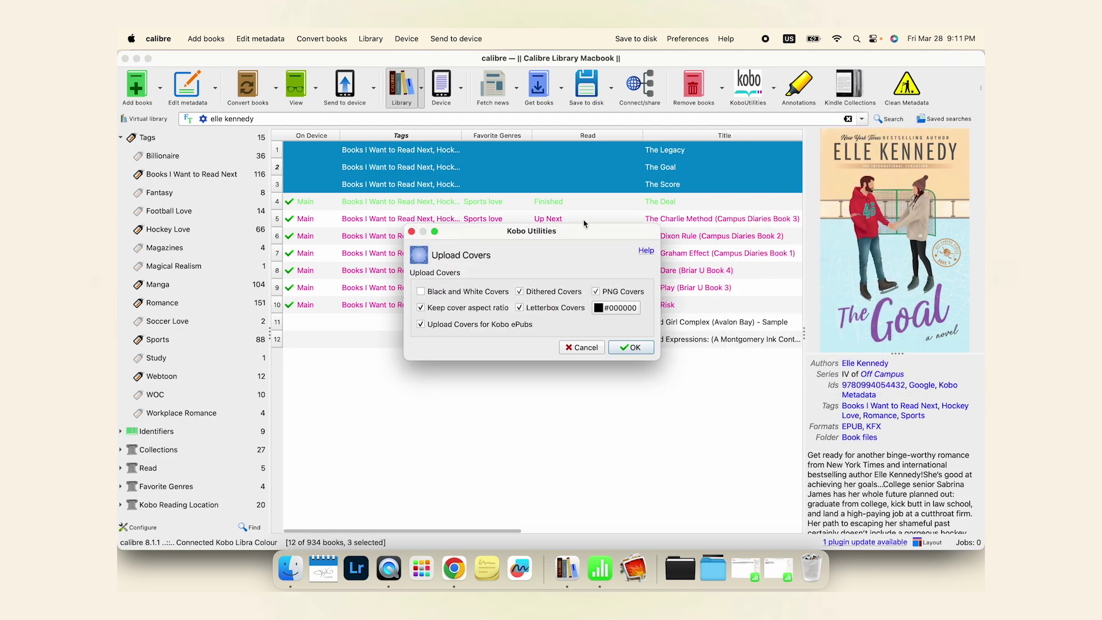
click(630, 349)
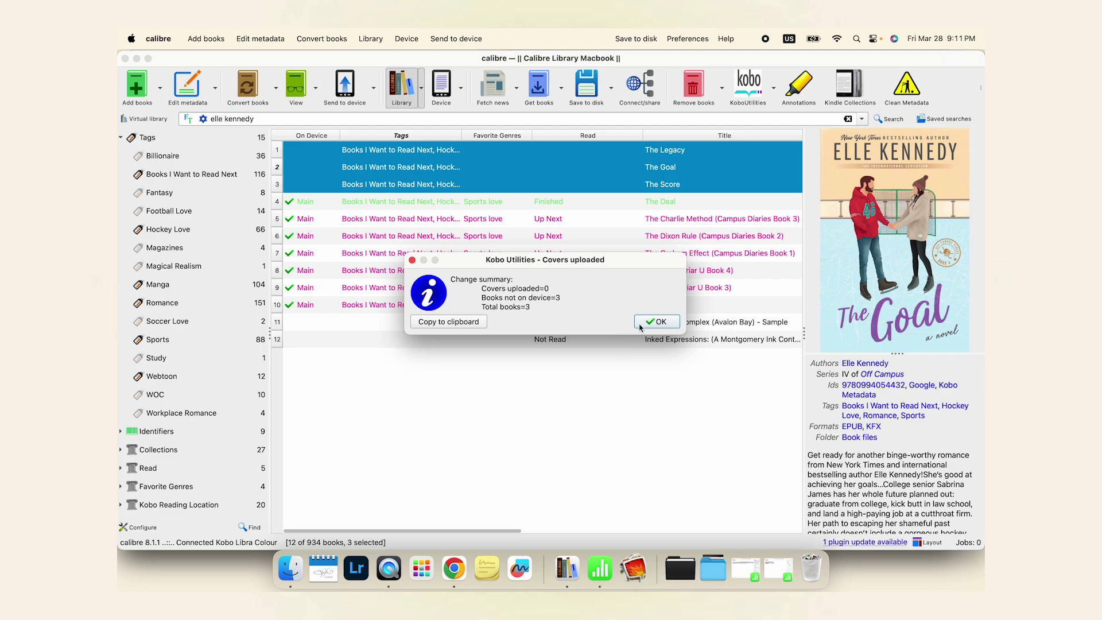
click(657, 323)
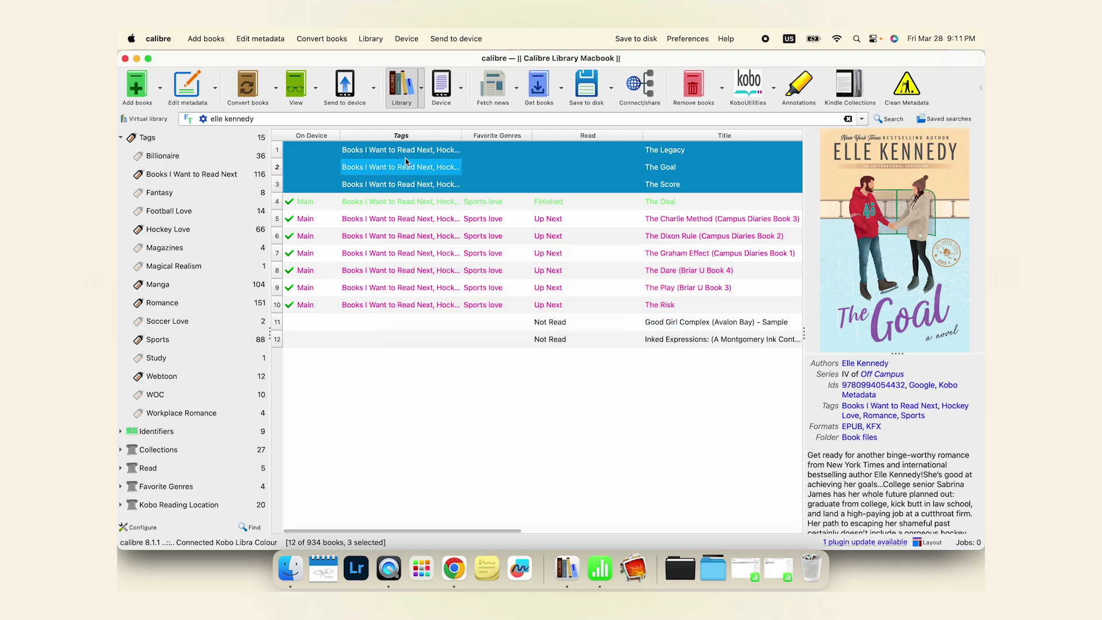
Step: Send The Legacy, The Goal and The Score from the library to the Kobo and open the device's book list
drag(390, 154, 451, 101)
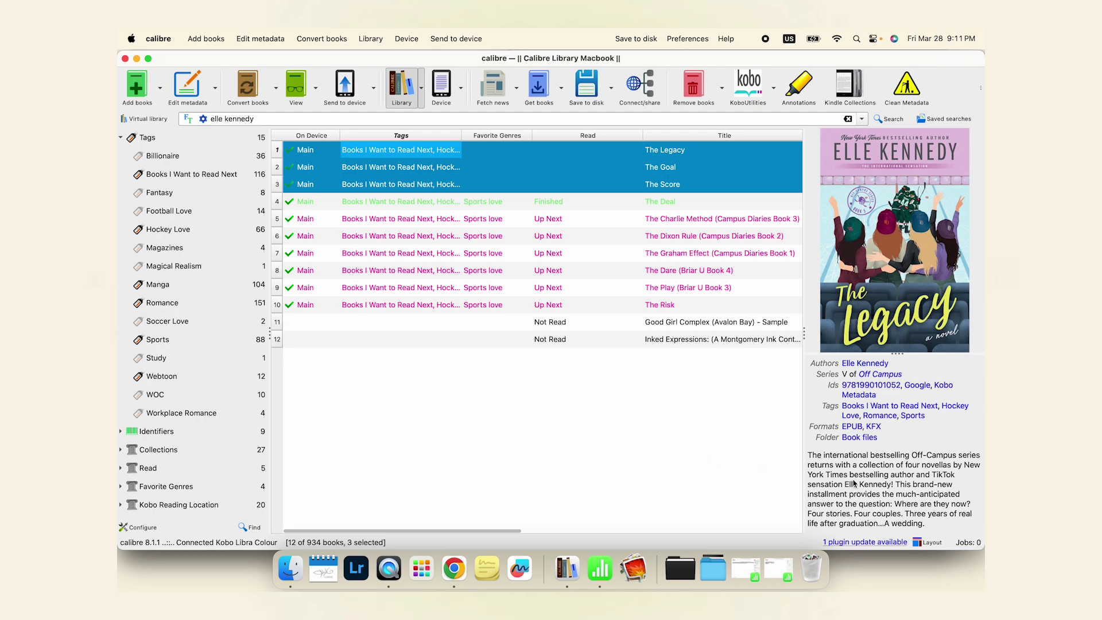
click(442, 89)
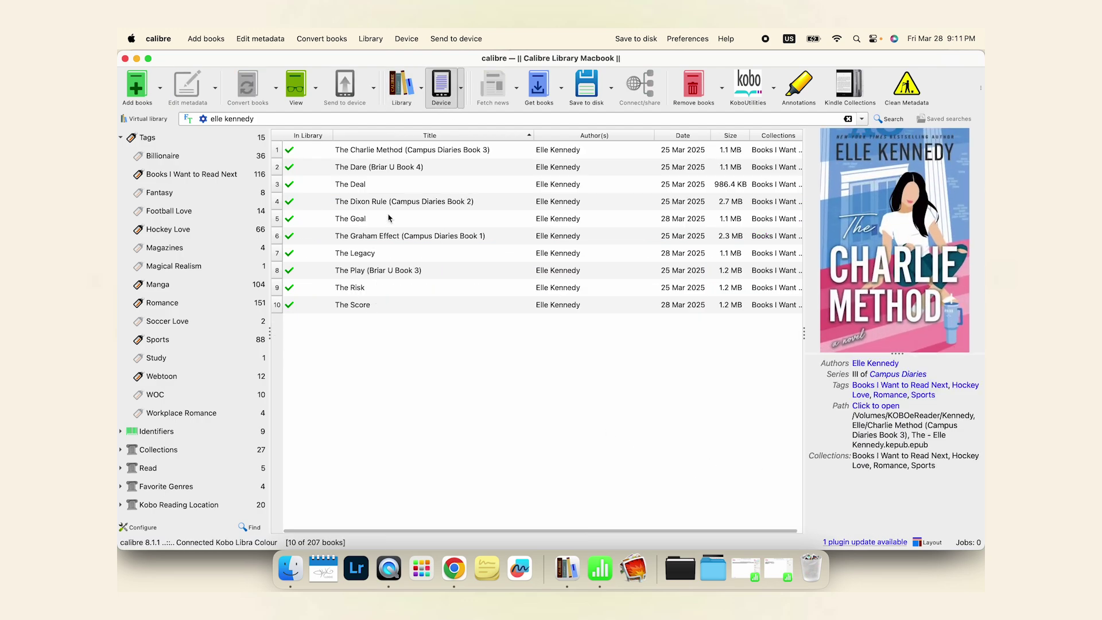
Step: Sort the device books by date, newest first, and check the covers of The Goal, The Legacy and The Score
click(676, 138)
click(575, 150)
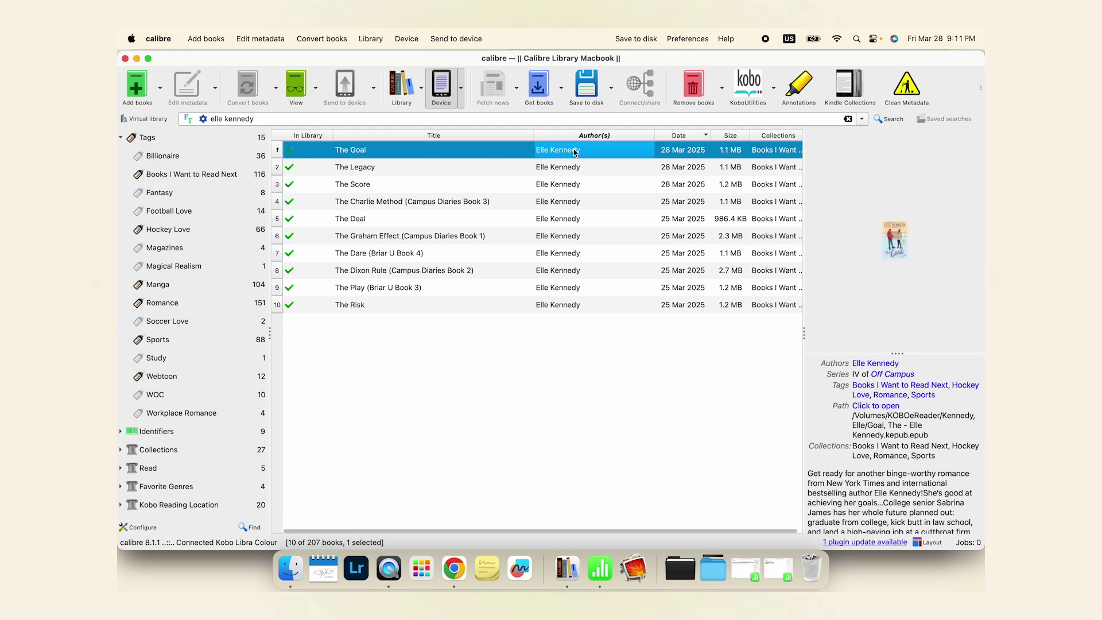
key(Down)
key(Down)
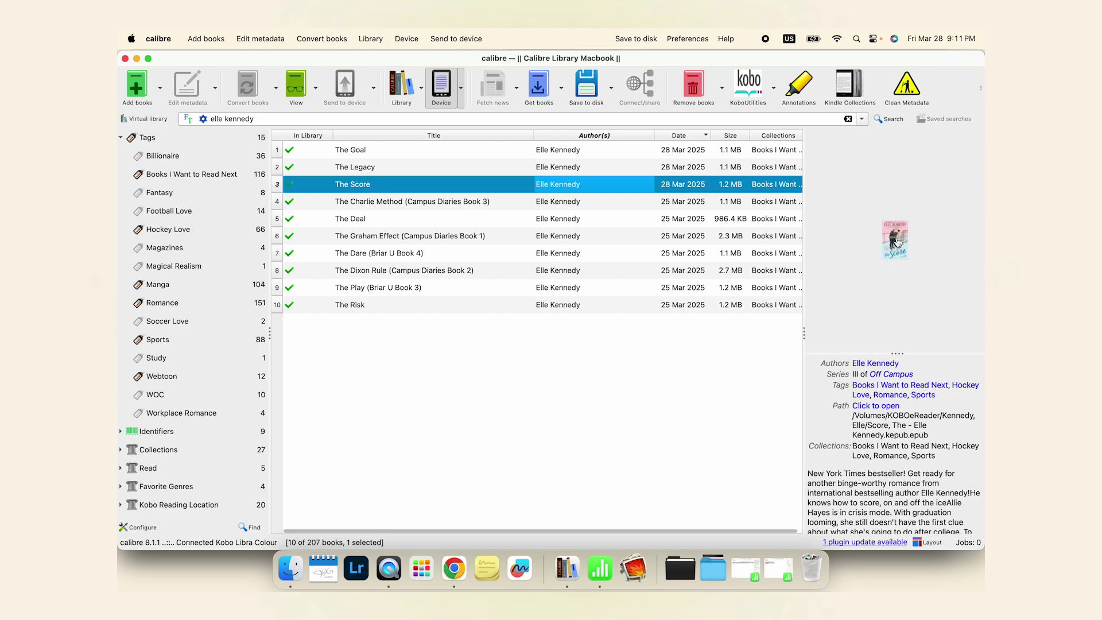
key(Up)
key(Up)
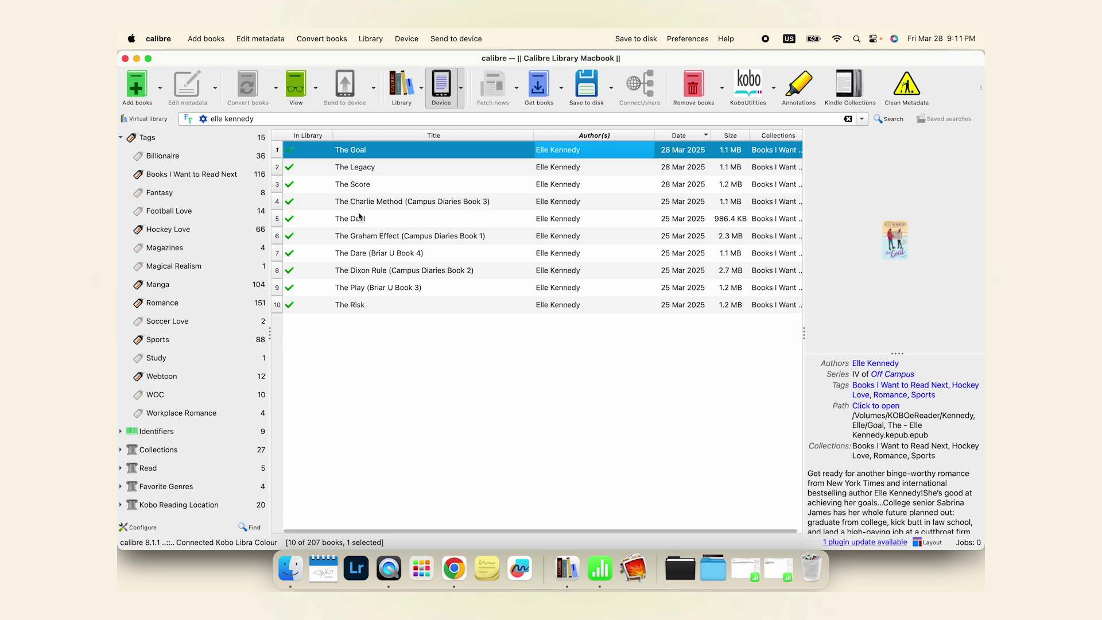
Step: Return to the library and look through the book covers from The Legacy to The Charlie Method
click(402, 86)
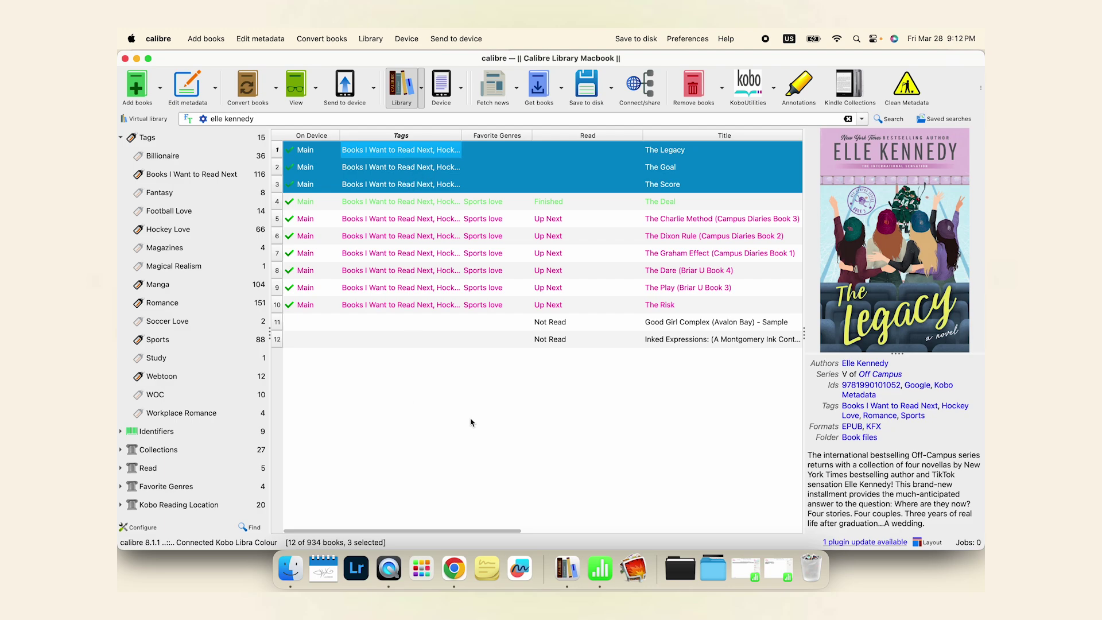
key(Down)
key(Down)
key(Down)
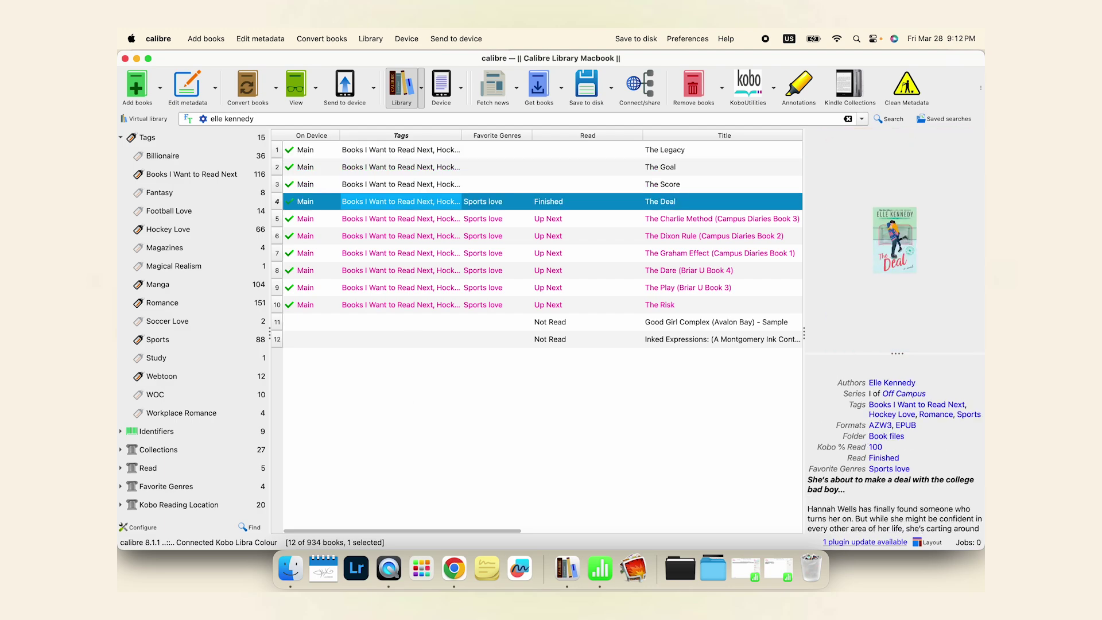
key(Down)
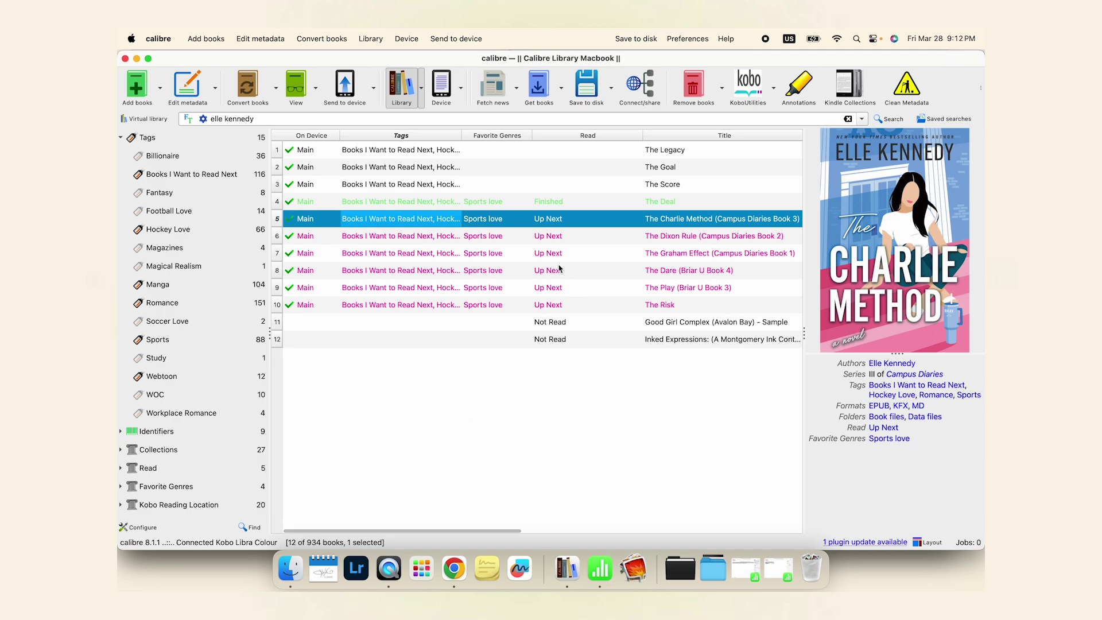